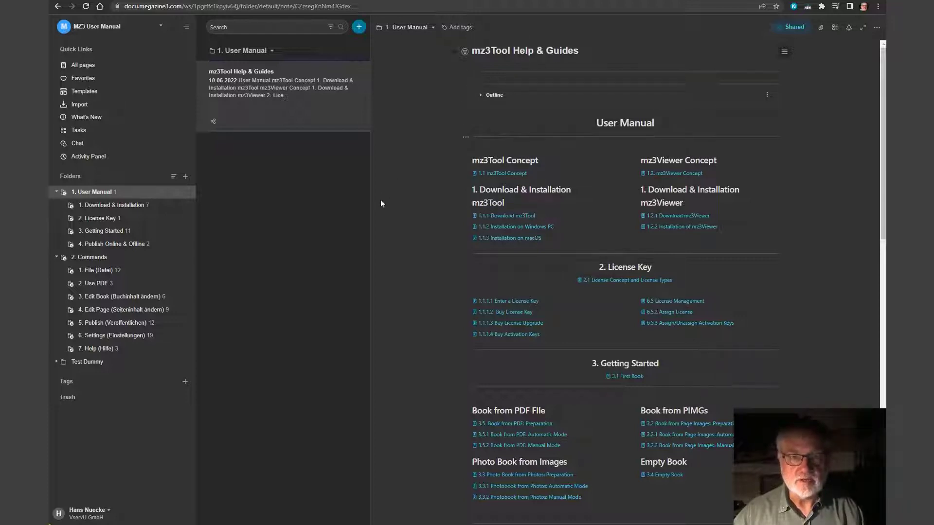
# Switch to the MZ3 Bedienhandbuch workspace, open the 1. Bedienhandbuch folder and scroll to Kommandos
pyautogui.scroll(-3, 803, 214)
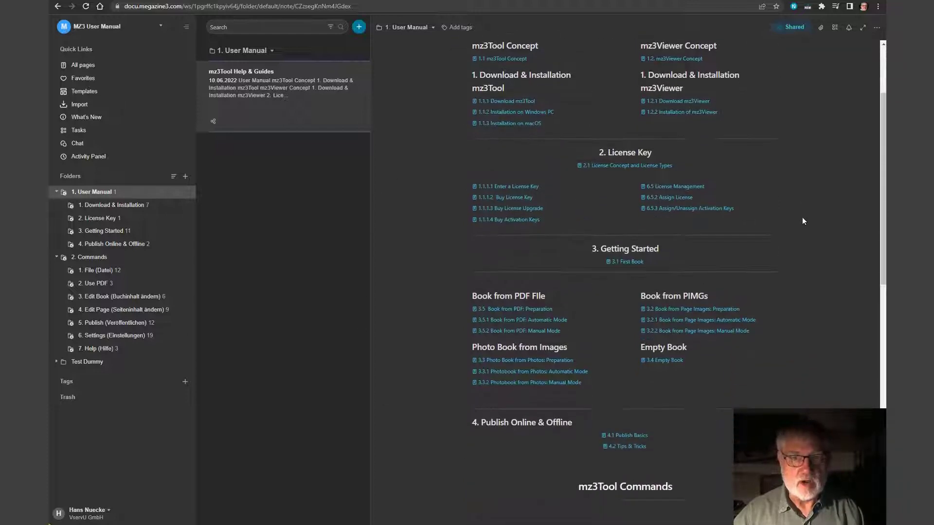
pyautogui.scroll(-5, 805, 223)
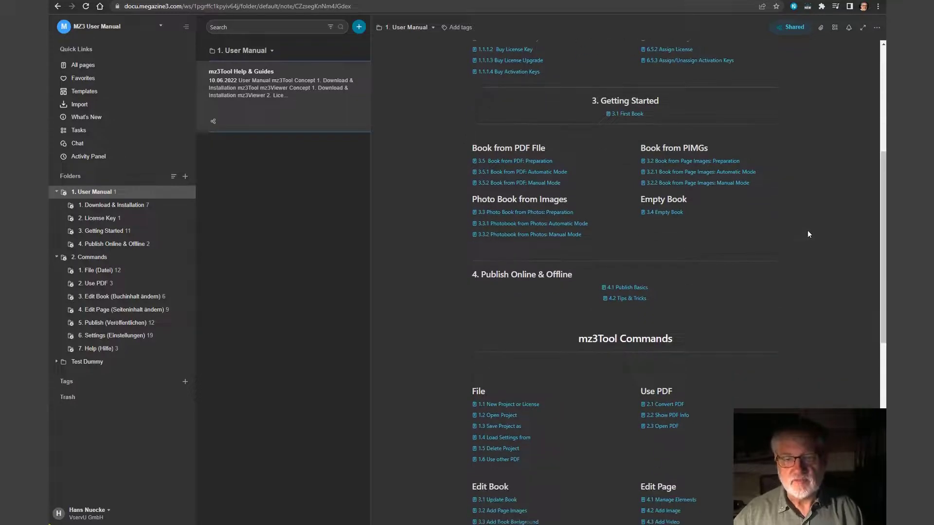
pyautogui.scroll(7, 806, 239)
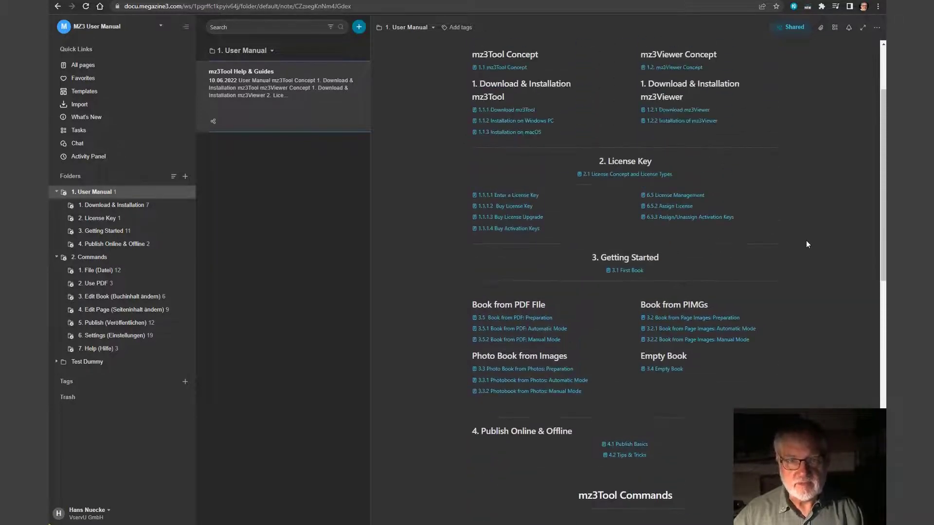
pyautogui.scroll(1, 798, 241)
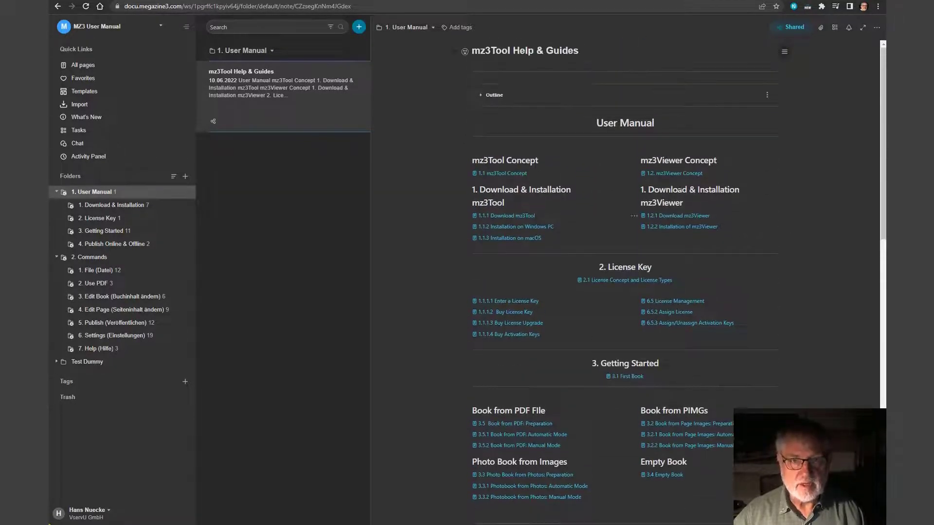
pyautogui.moveTo(663, 174)
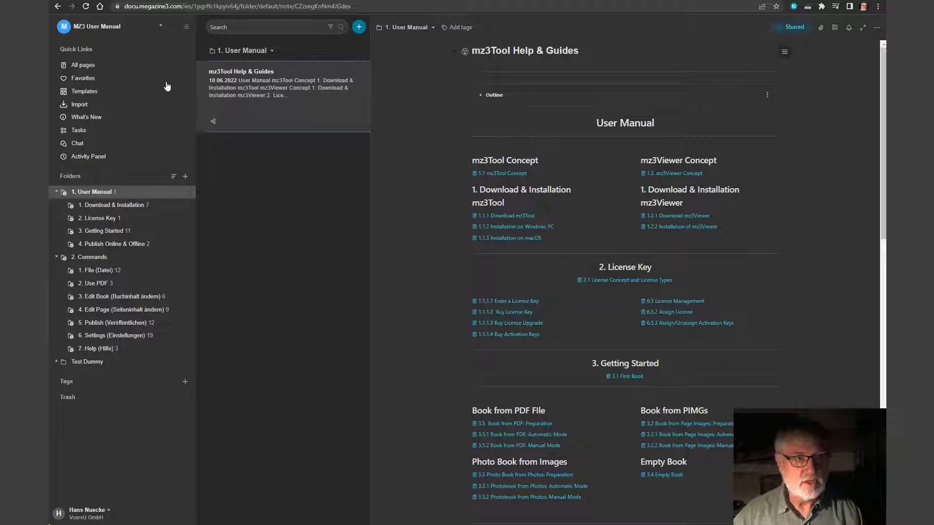
pyautogui.click(161, 28)
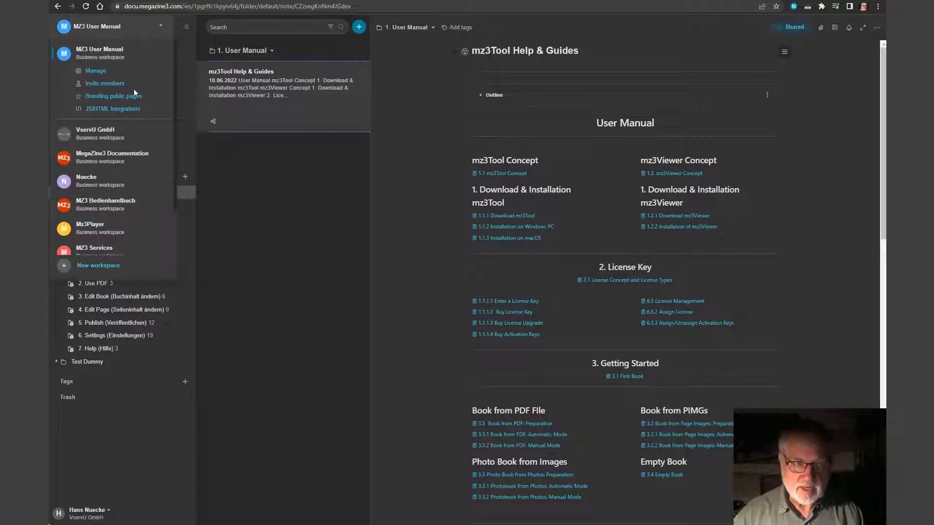
pyautogui.click(112, 205)
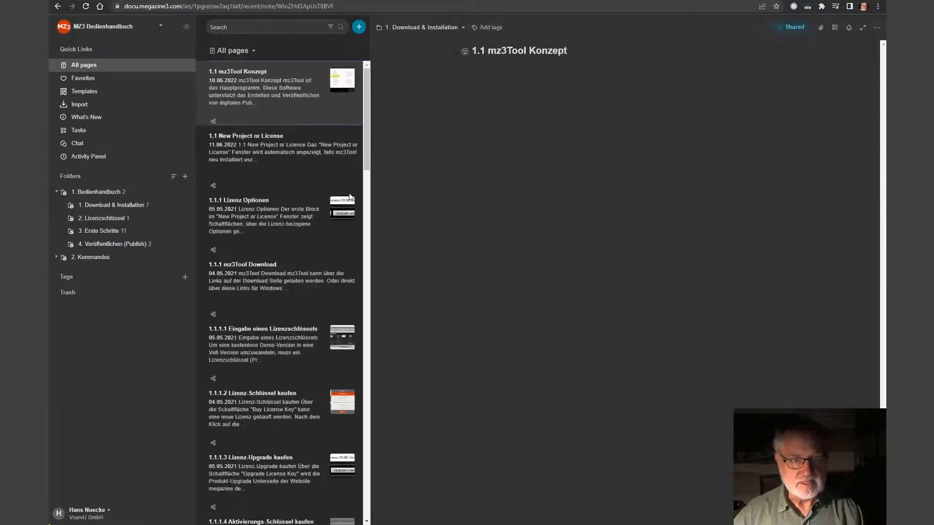
pyautogui.click(105, 192)
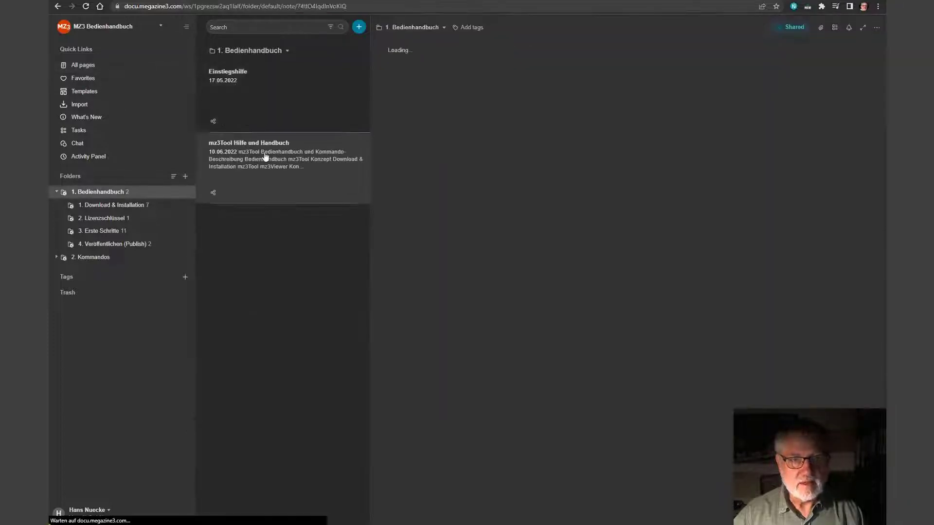
pyautogui.scroll(-10, 542, 170)
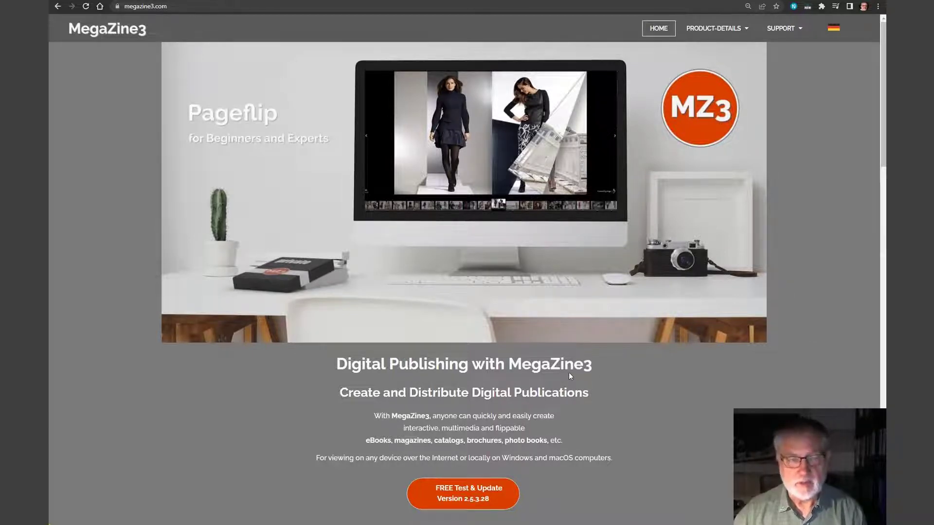
# Scroll the MegaZine3 home page down to the flipbook Examples thumbnails
pyautogui.scroll(-5, 574, 369)
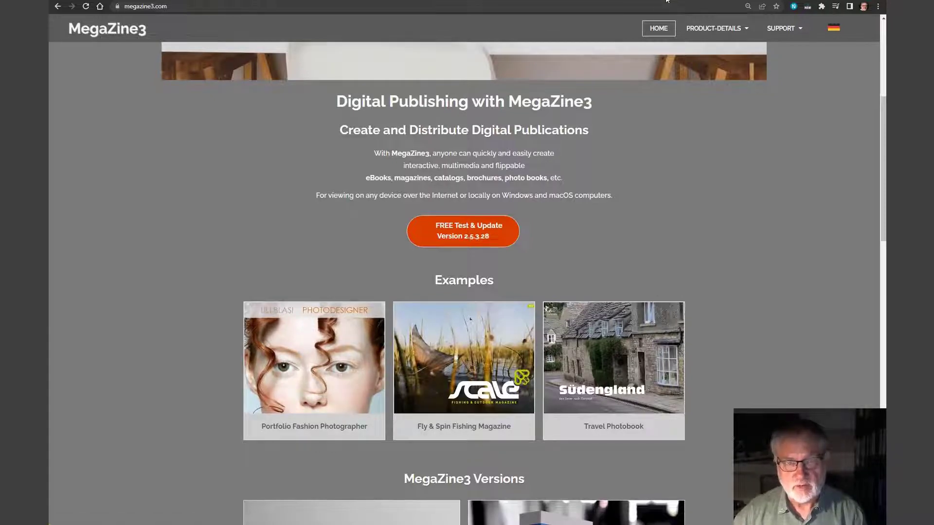
# Open the Beauty portfolio flipbook, page forward, then turn back to spread 2
pyautogui.click(724, 1)
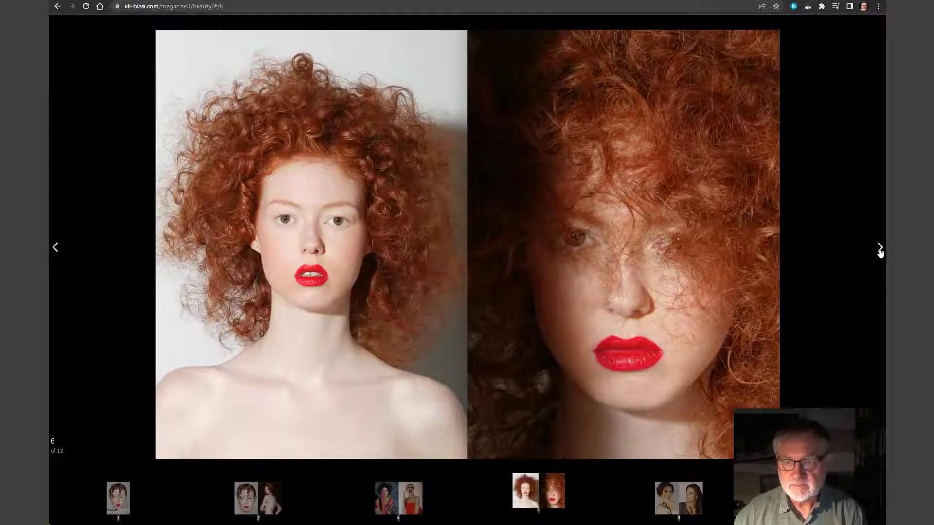
pyautogui.click(880, 249)
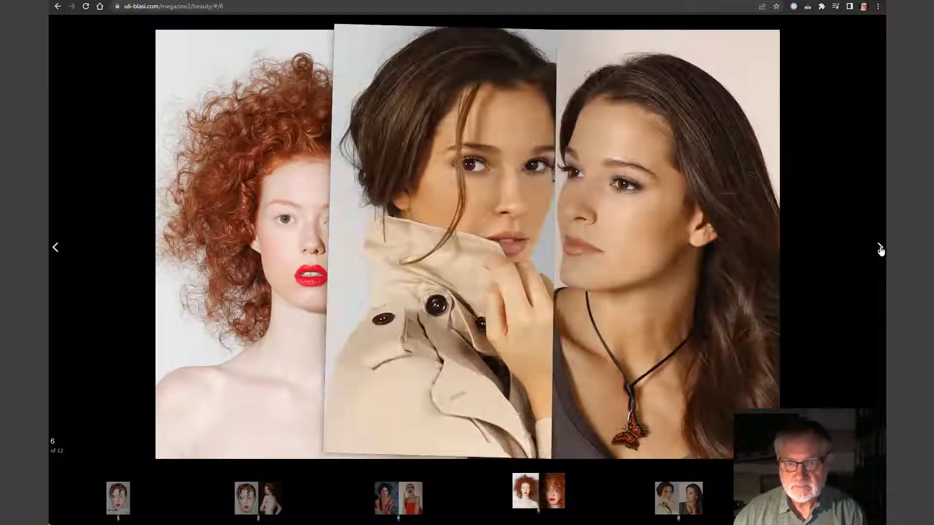
pyautogui.click(880, 249)
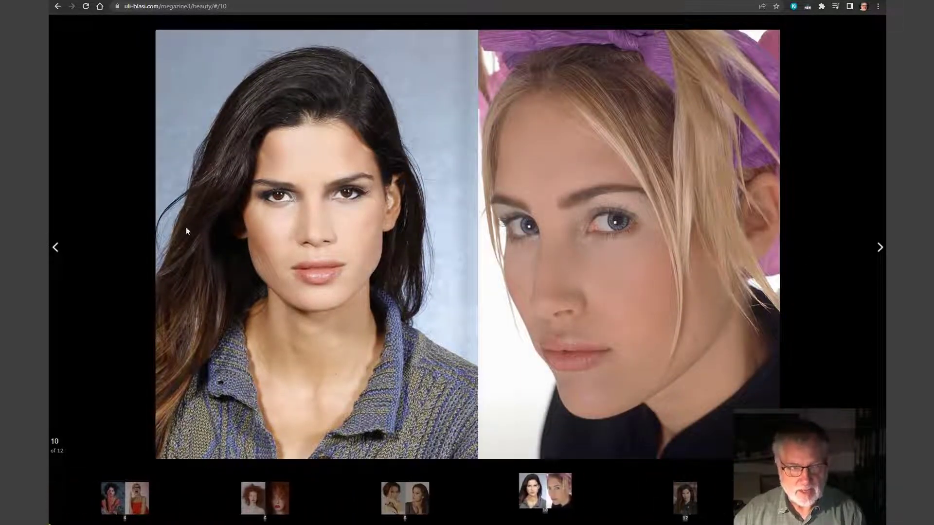
pyautogui.click(59, 249)
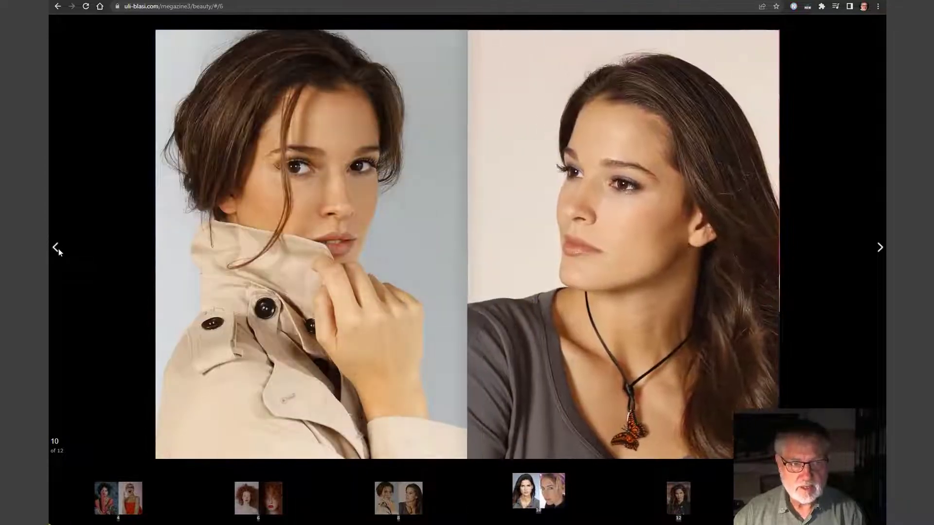
pyautogui.click(59, 249)
pyautogui.click(59, 250)
pyautogui.click(59, 250)
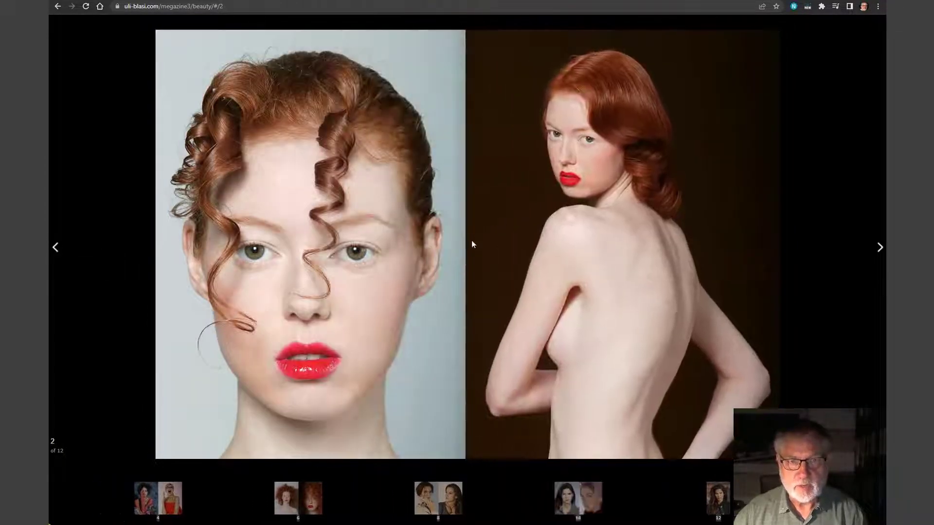
# Return to the Examples, open the Scale fishing magazine, flip one spread forward, then close it
pyautogui.hotkey('alt', 'Left')
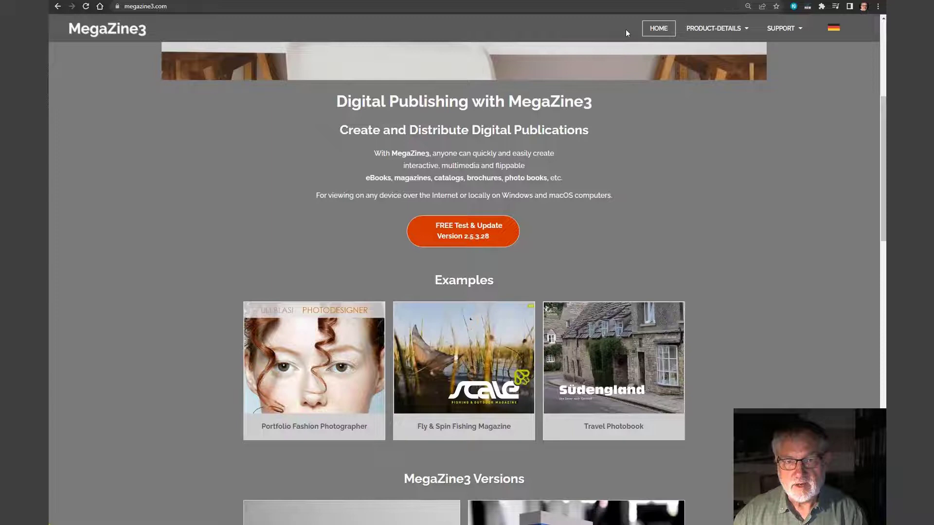
pyautogui.click(479, 348)
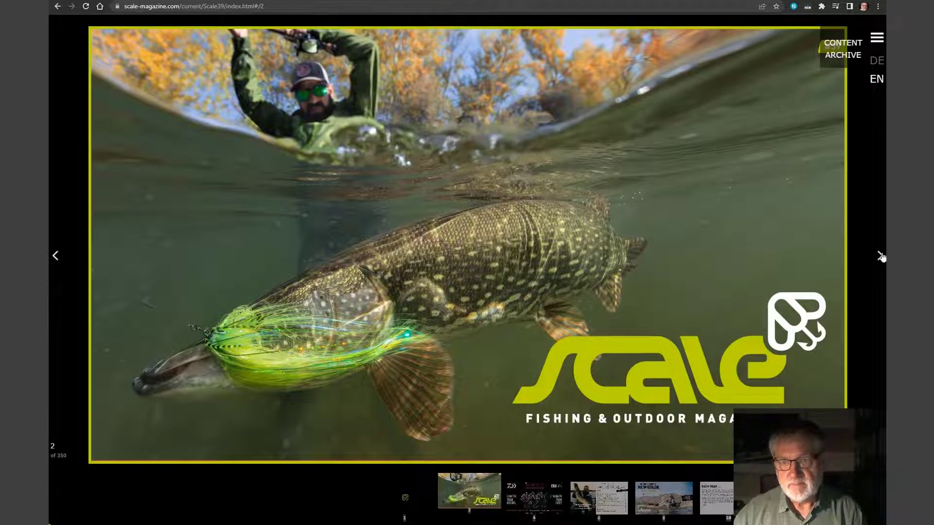
pyautogui.click(880, 256)
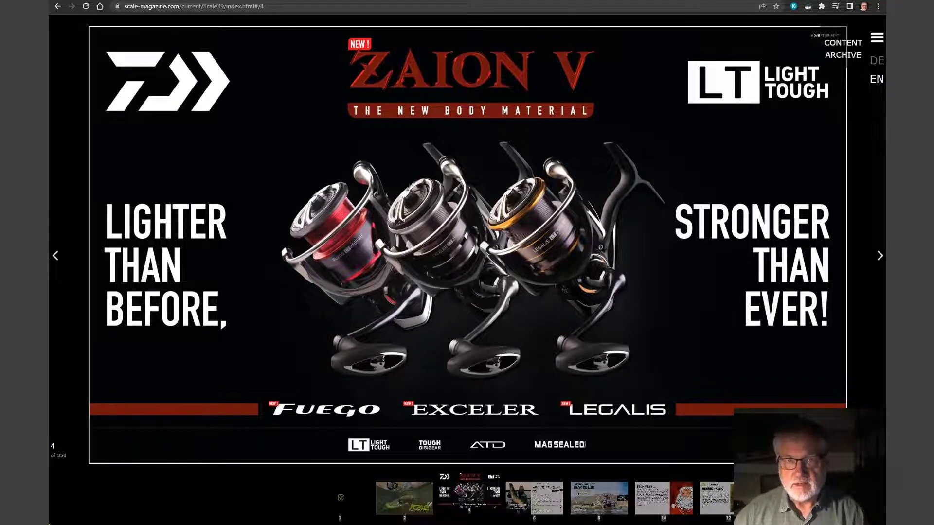
pyautogui.hotkey('ctrl', 'w')
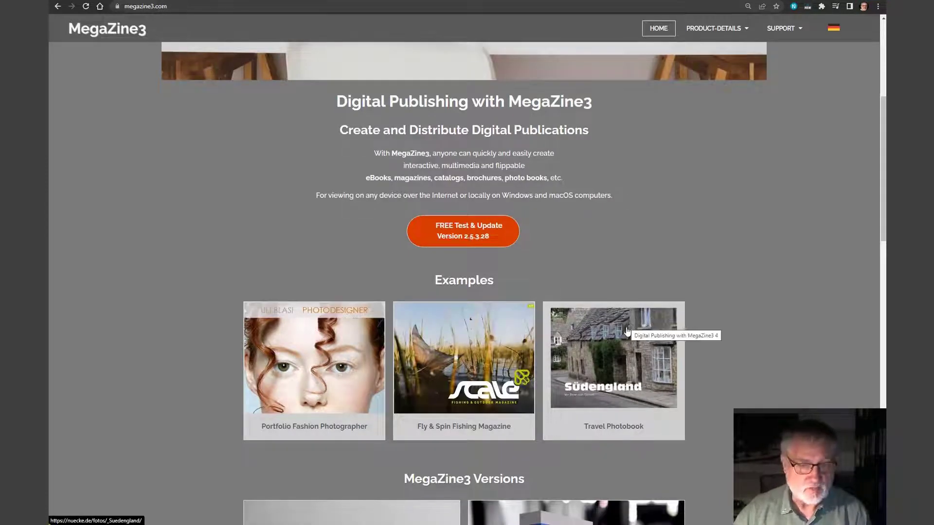
# Open the Südengland travel photobook, page to the Beachy Head spread, then switch to the Scale_35 window
pyautogui.click(683, 428)
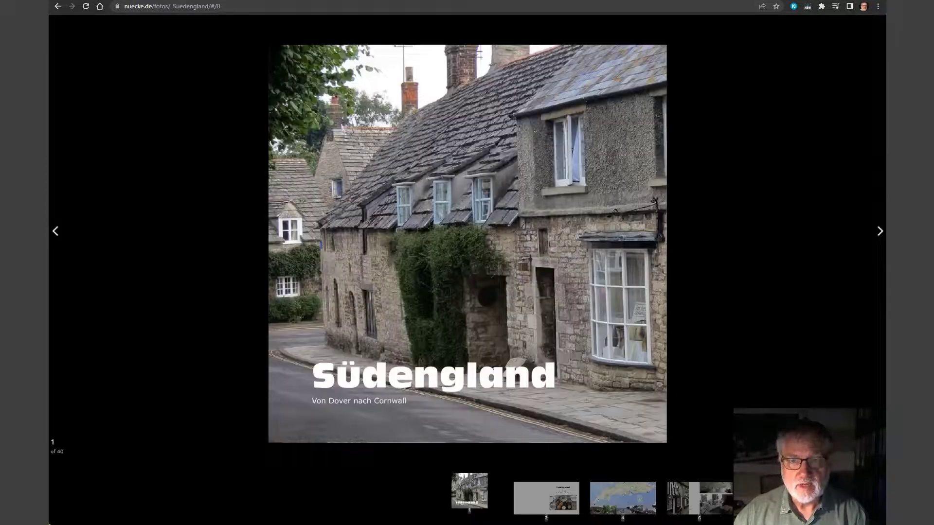
pyautogui.click(880, 231)
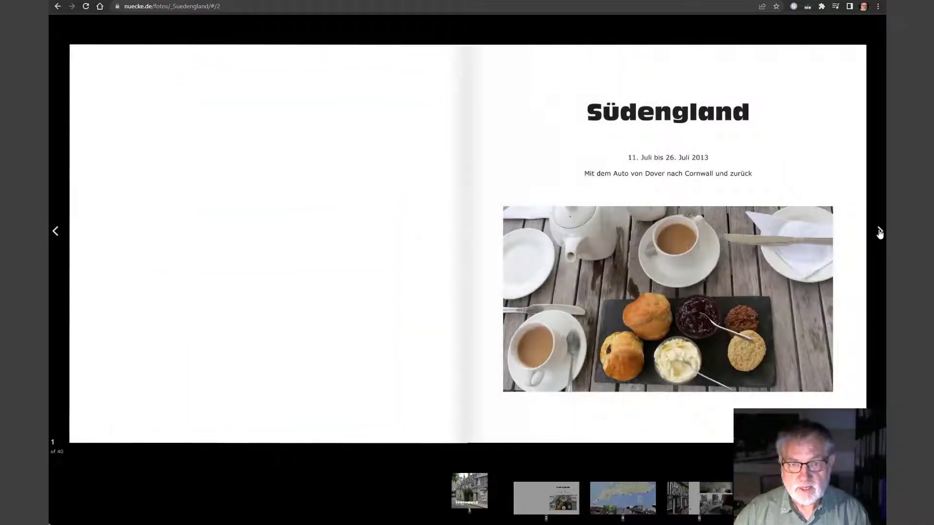
pyautogui.click(879, 231)
pyautogui.click(880, 231)
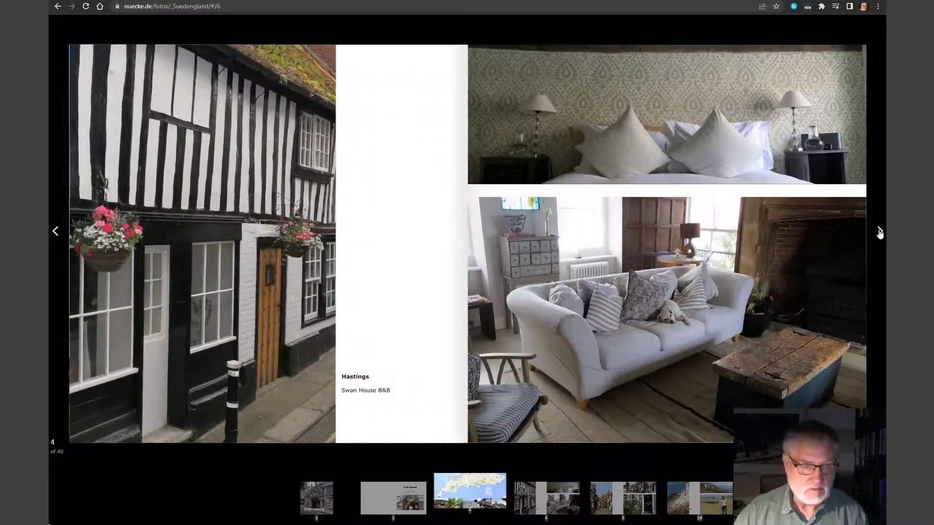
pyautogui.click(879, 232)
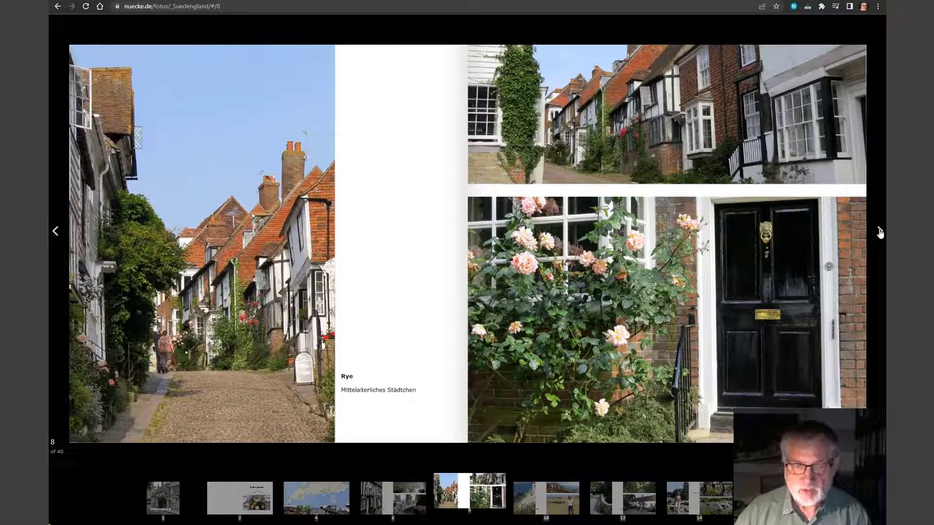
pyautogui.click(880, 232)
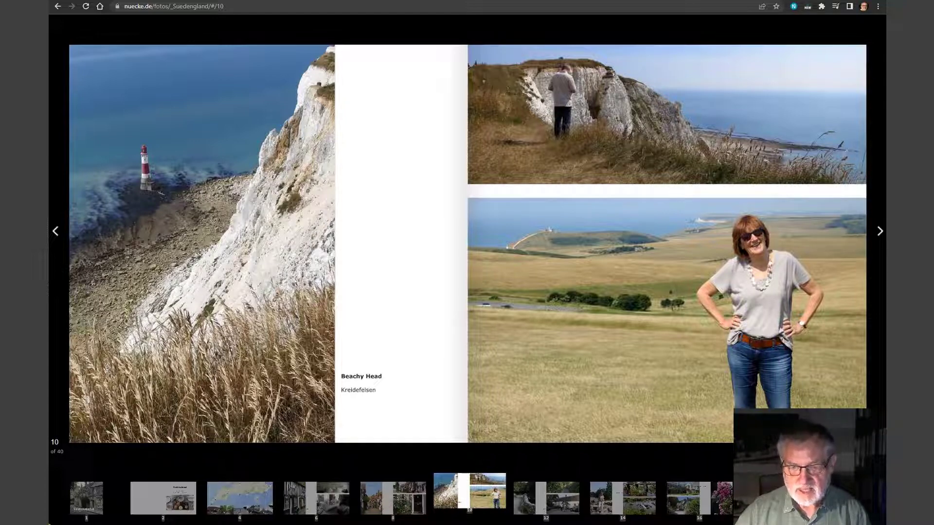
pyautogui.hotkey('alt', 'Tab')
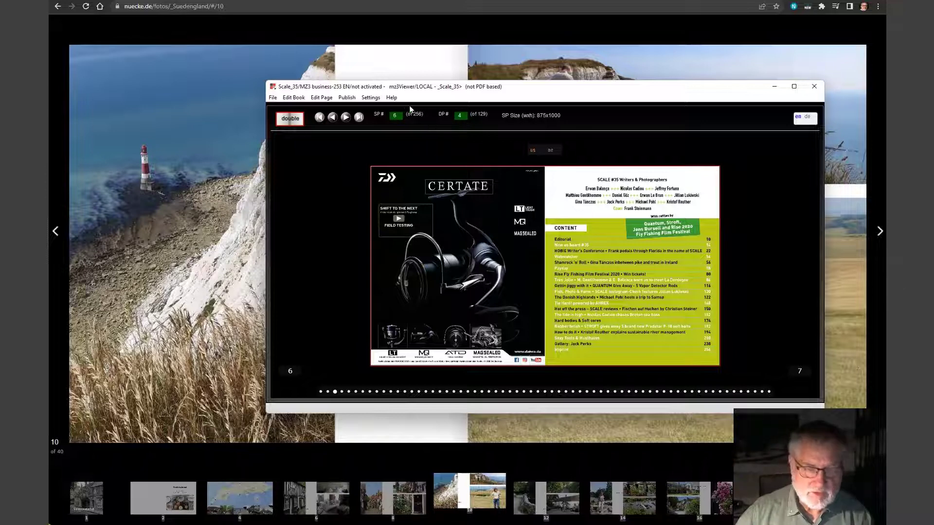
# Browse mz3Tool's book, page, publishing, settings and help command menus
pyautogui.click(294, 98)
pyautogui.click(322, 97)
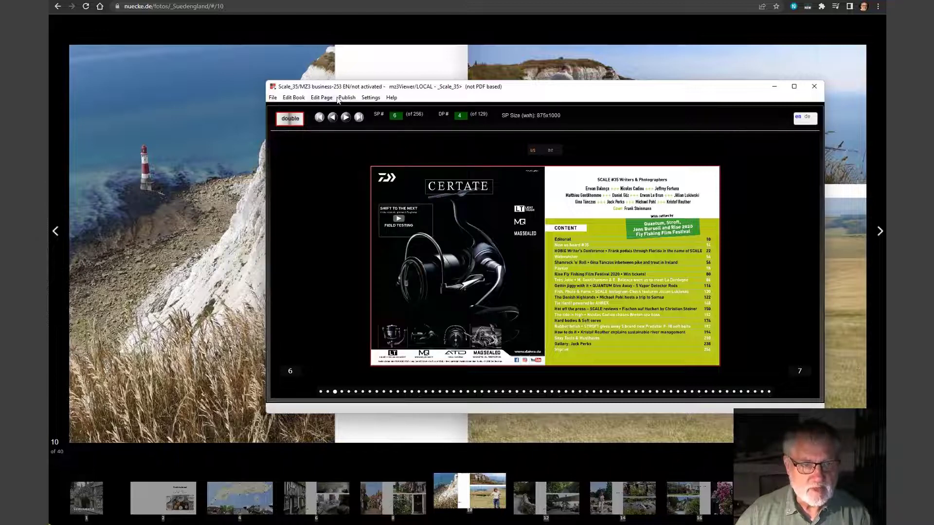
pyautogui.click(345, 98)
pyautogui.click(369, 99)
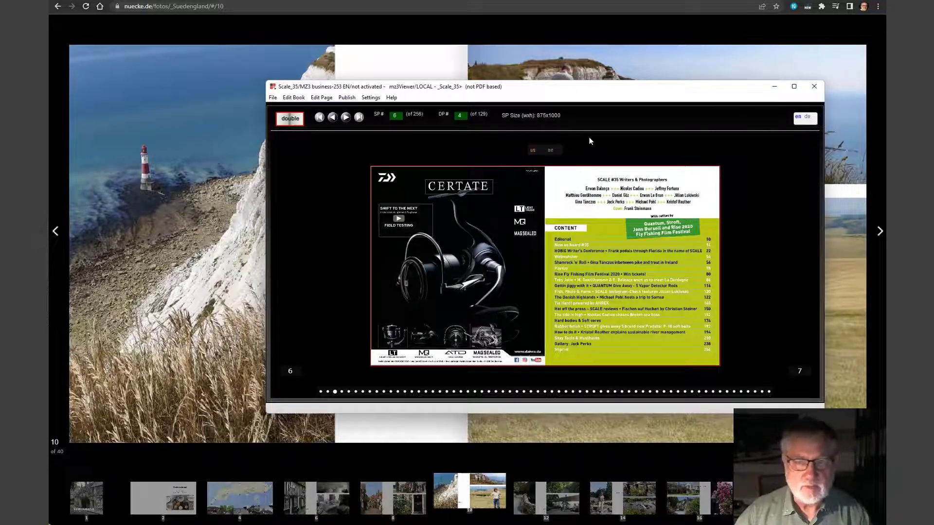
pyautogui.click(392, 98)
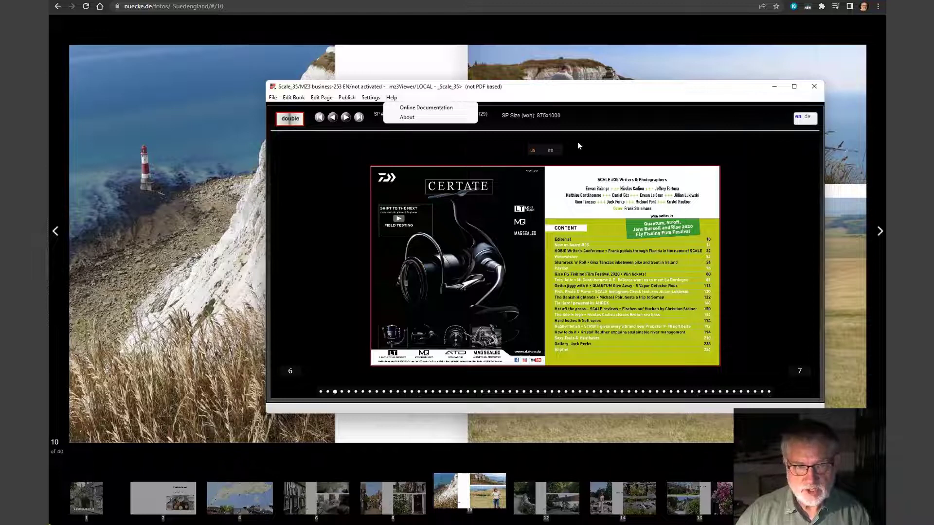
pyautogui.click(551, 150)
# Switch mz3Tool to German and open the online documentation from the Help menu
pyautogui.click(550, 150)
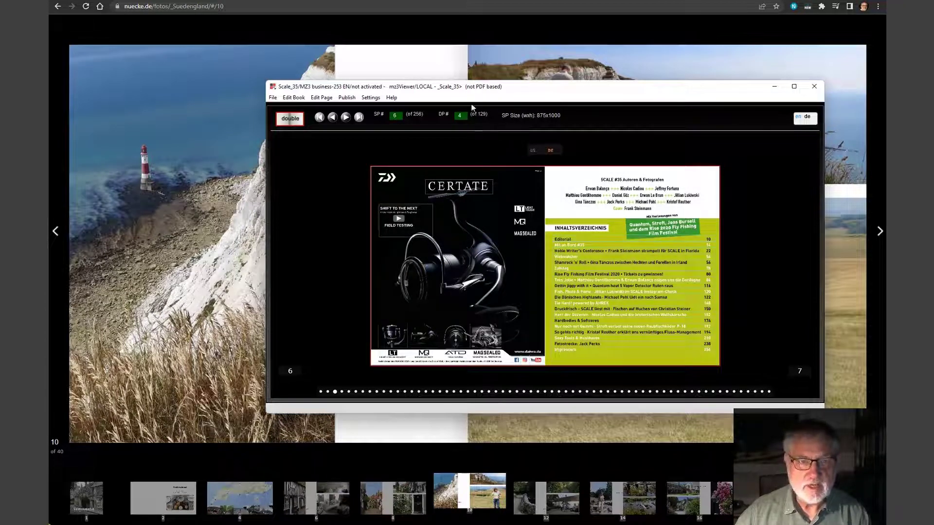
pyautogui.click(391, 98)
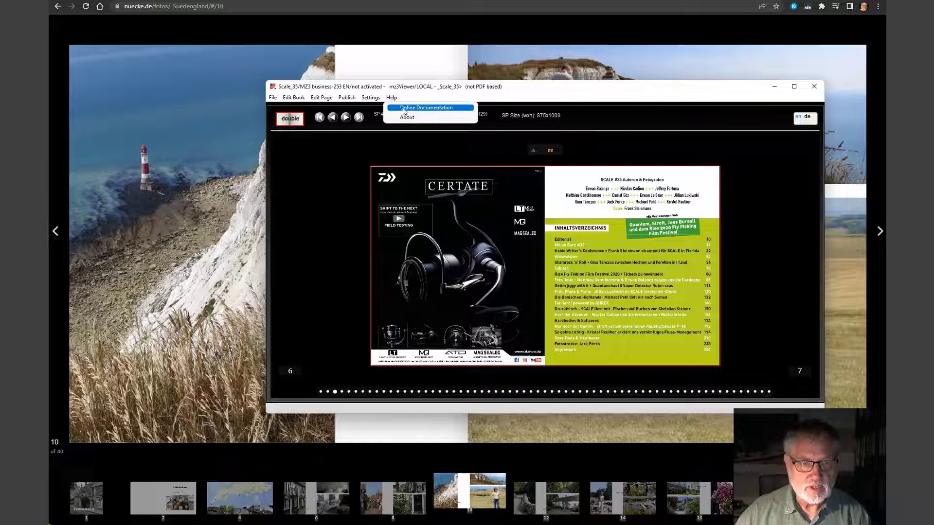
pyautogui.click(418, 105)
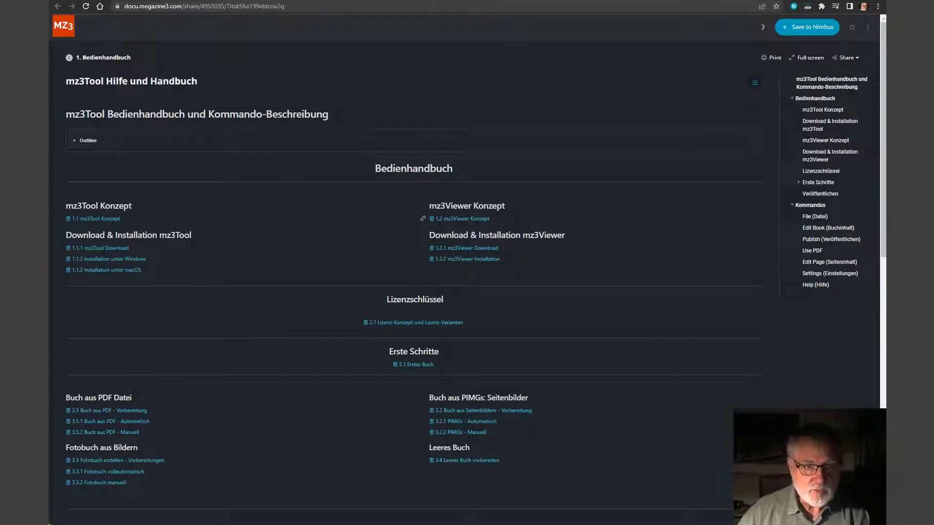
# Scroll the German Bedienhandbuch down to Kommandos, then jump back to the top
pyautogui.scroll(-8, 516, 220)
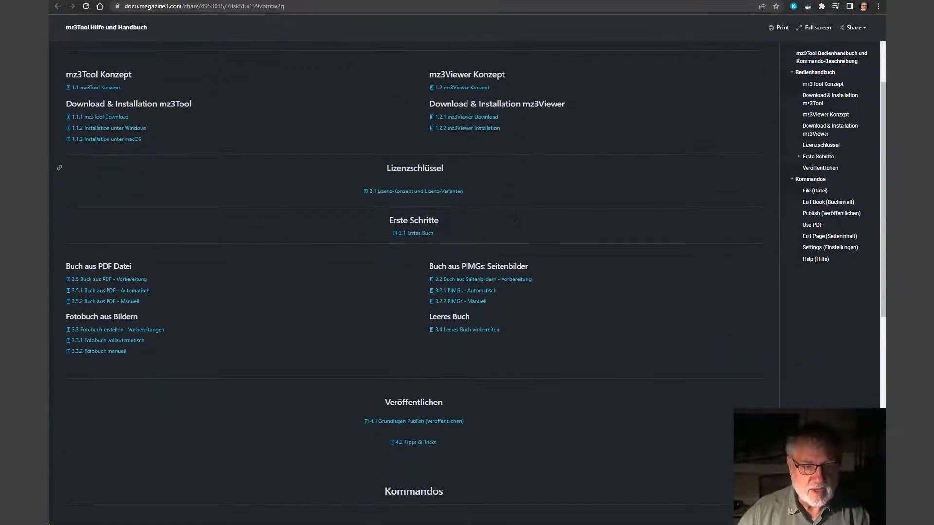
pyautogui.scroll(-4, 509, 287)
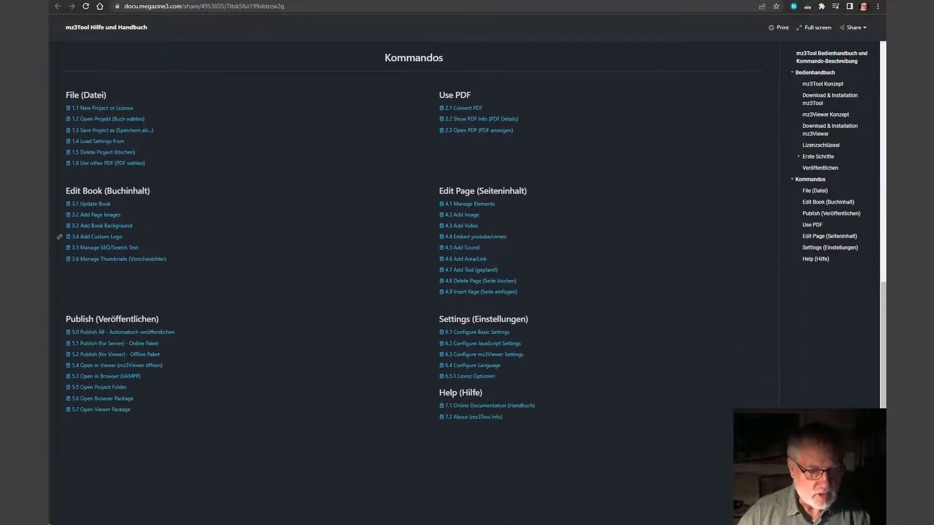
pyautogui.press('Home')
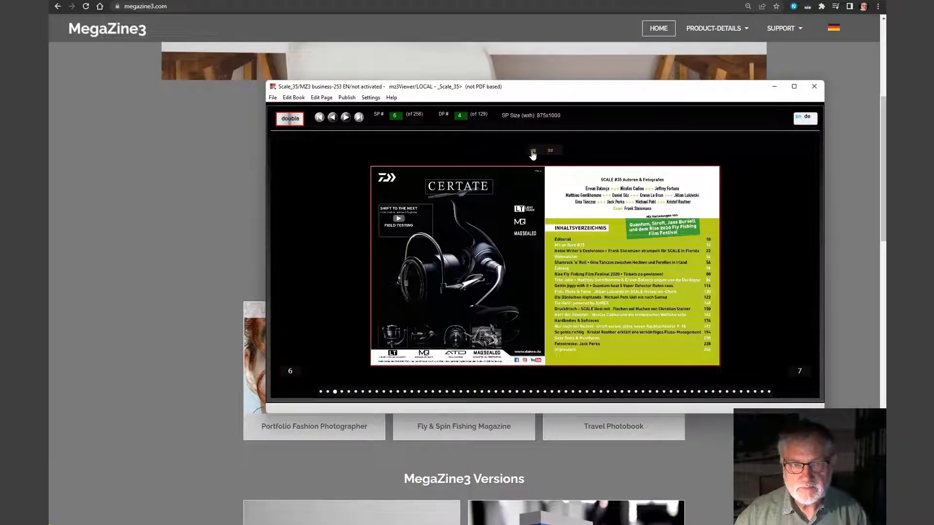
# Switch the book to English ('en') and open the English online documentation from Help
pyautogui.click(533, 152)
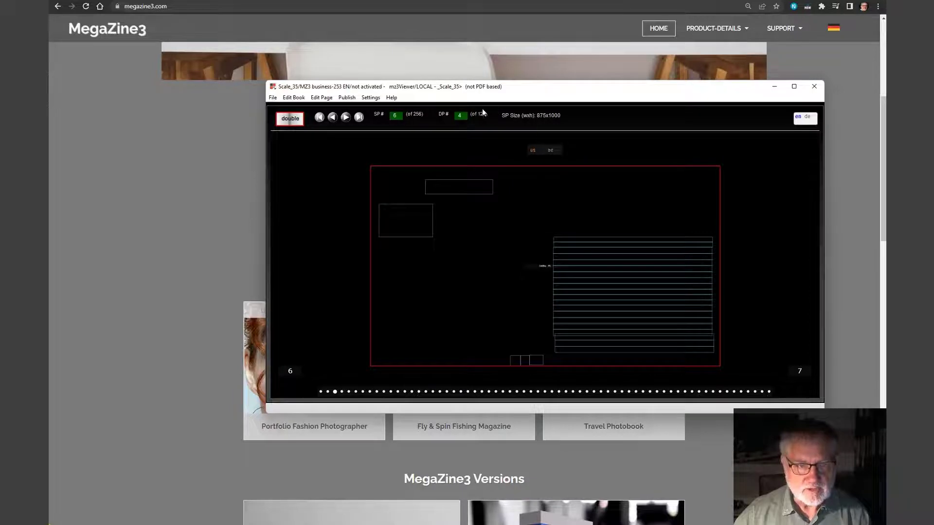
pyautogui.click(391, 97)
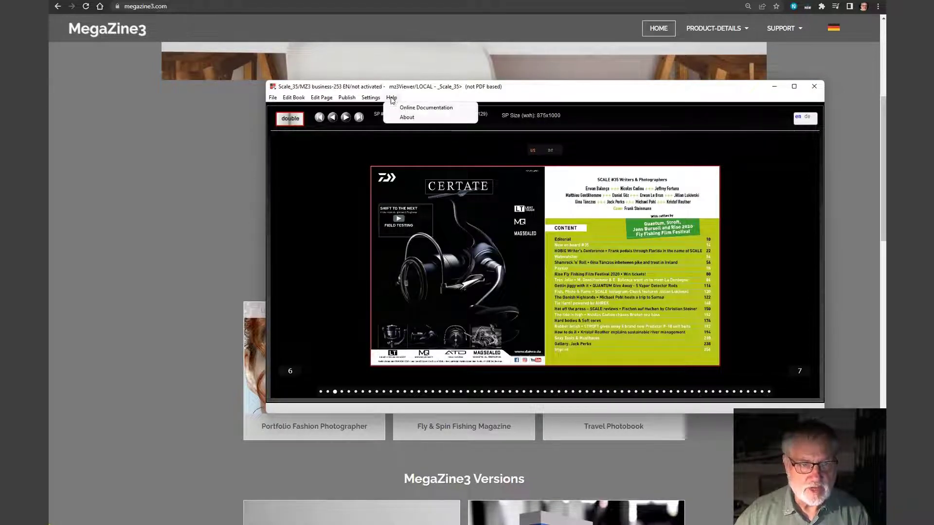
pyautogui.click(415, 108)
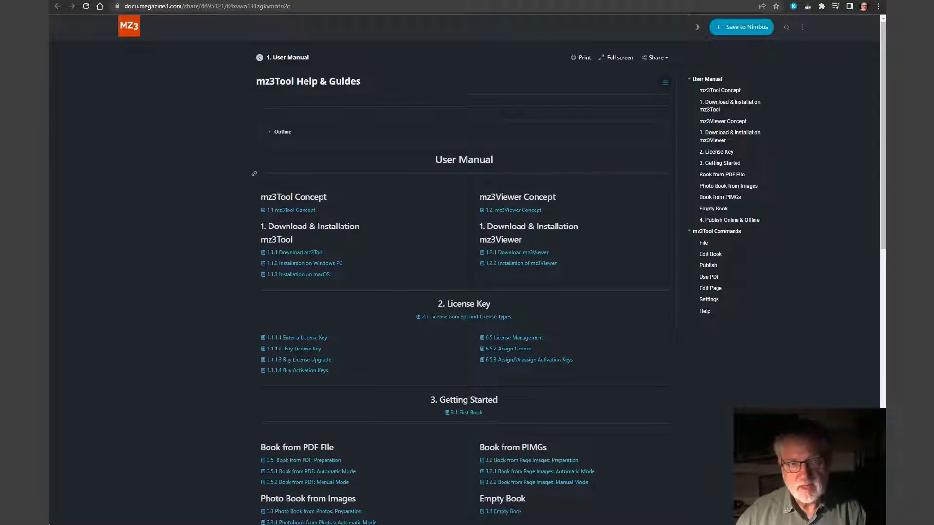
# Expand the Outline of the mz3Tool Help & Guides page and scroll through its table of contents
pyautogui.click(270, 136)
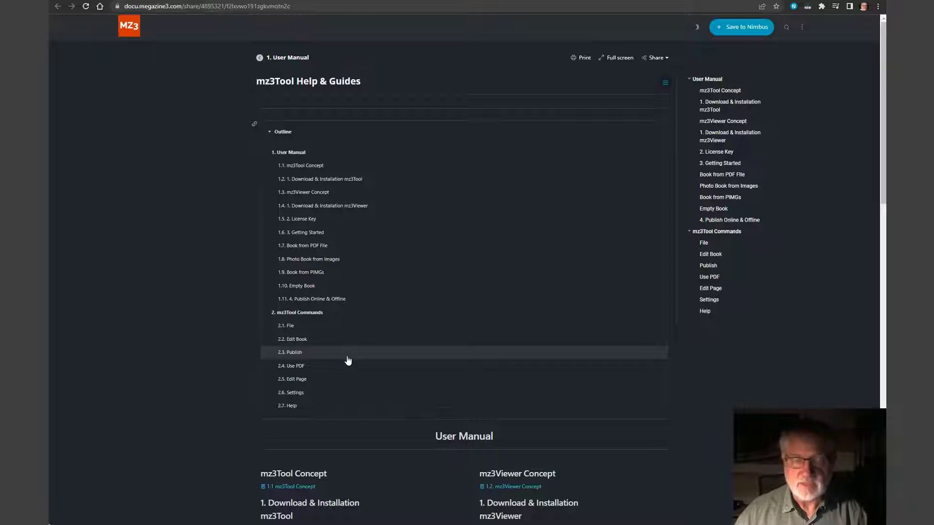
pyautogui.scroll(-3, 349, 355)
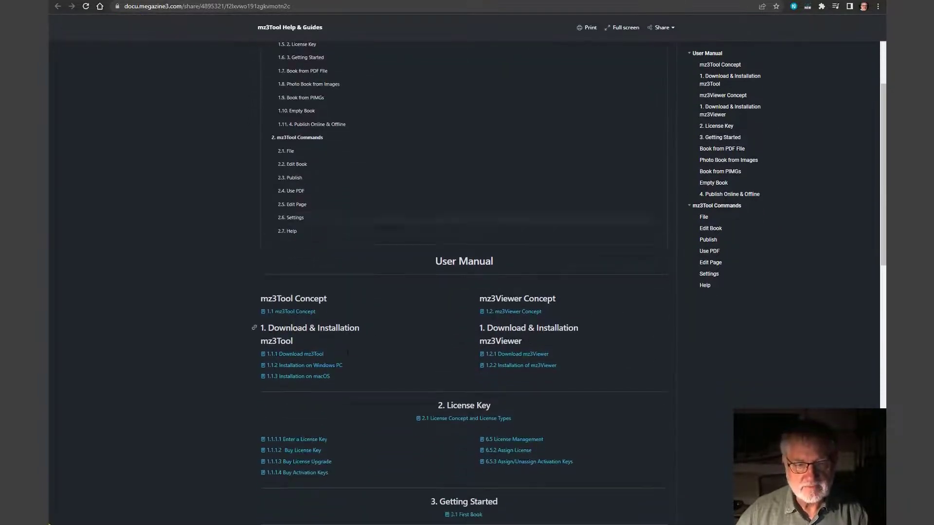
pyautogui.scroll(-6, 349, 351)
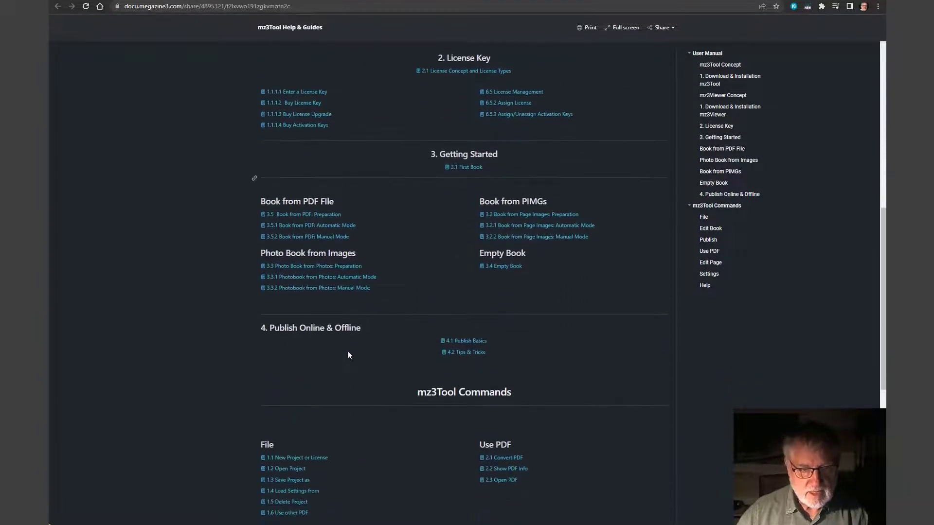
pyautogui.scroll(-3, 348, 351)
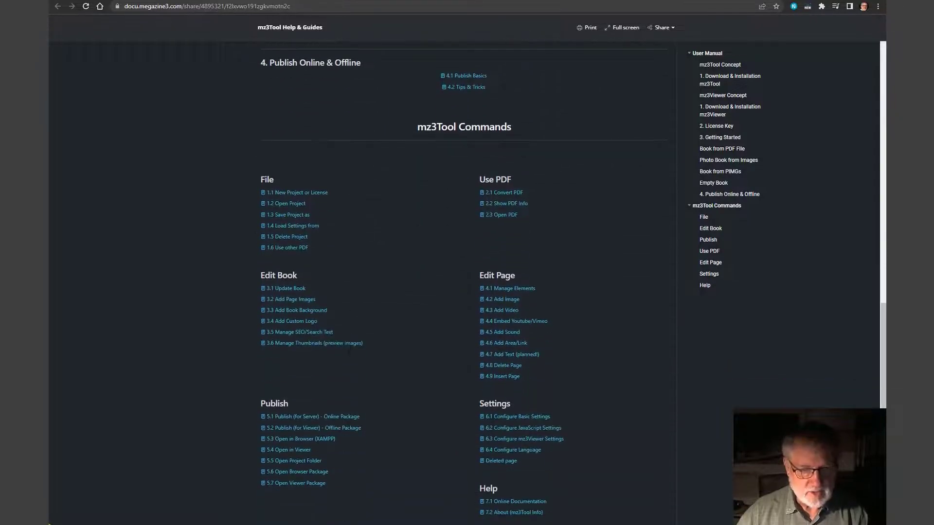
pyautogui.scroll(4, 350, 346)
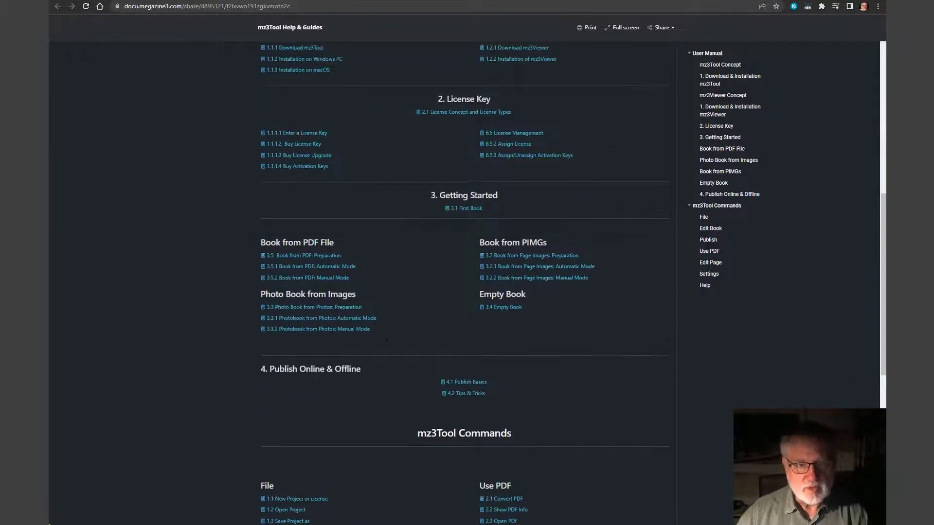
pyautogui.scroll(6, 387, 339)
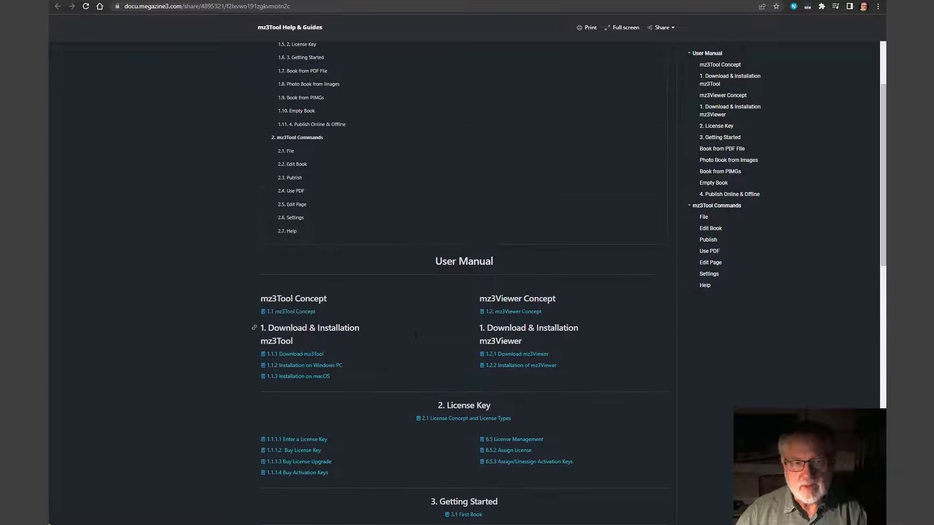
pyautogui.scroll(-3, 467, 291)
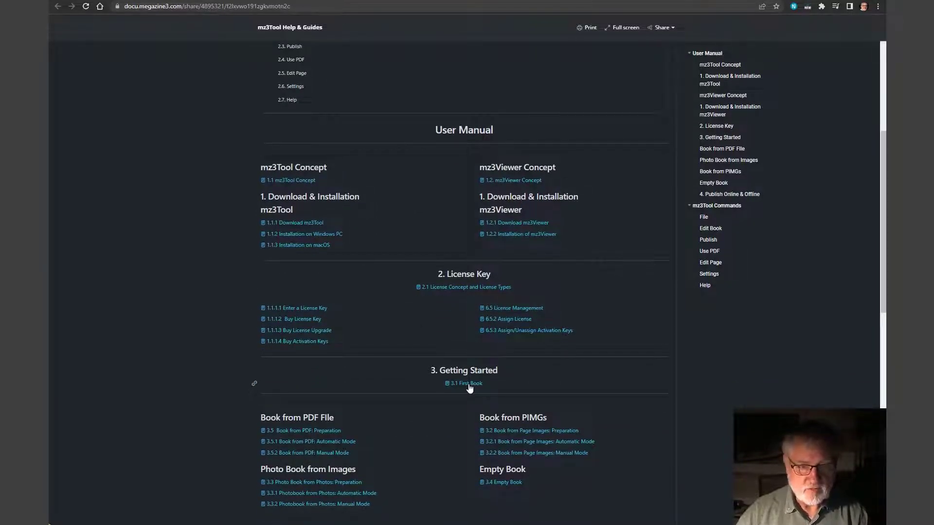
# Open the '3.1 First Book' article under Getting Started and scroll through its book-building options
pyautogui.click(468, 385)
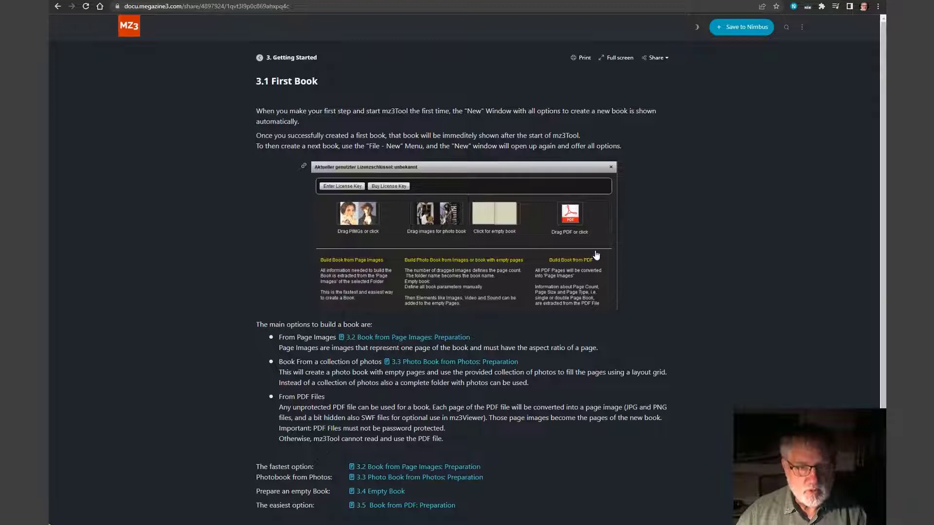
pyautogui.scroll(-2, 248, 370)
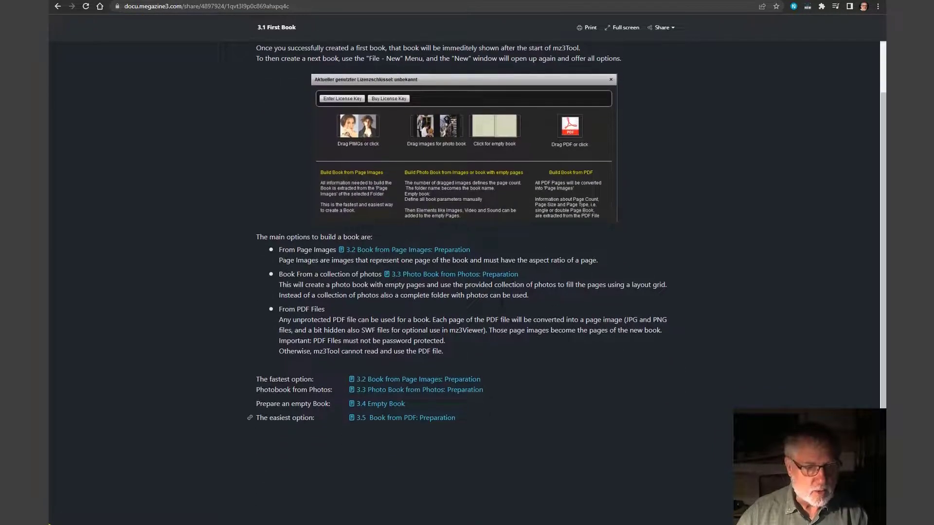
pyautogui.scroll(2, 248, 408)
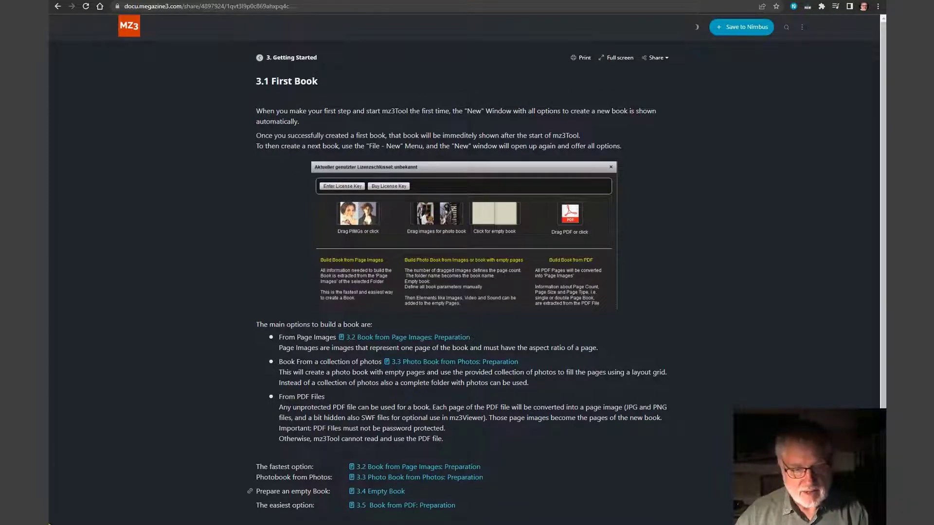
pyautogui.scroll(-1, 464, 272)
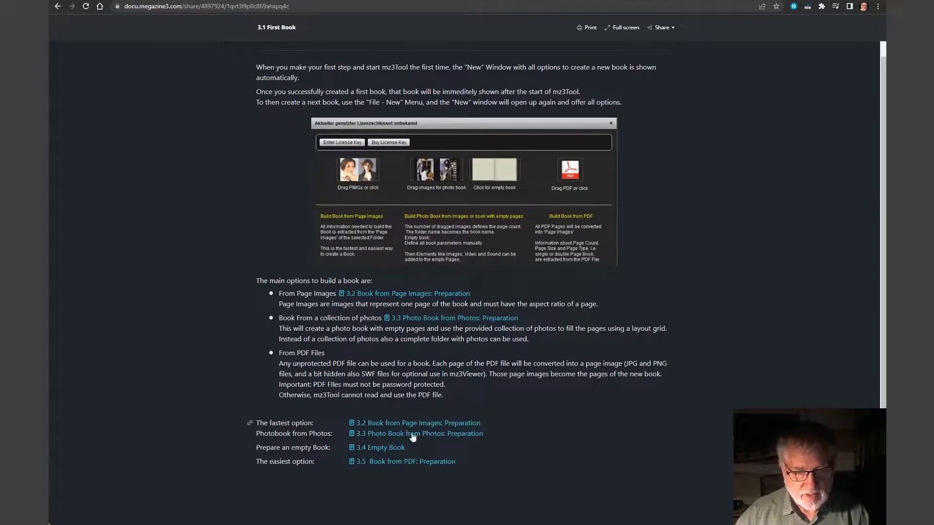
# Open '3.5 Book from PDF: Preparation' and read its file naming, protection and PDF version notes
pyautogui.click(425, 465)
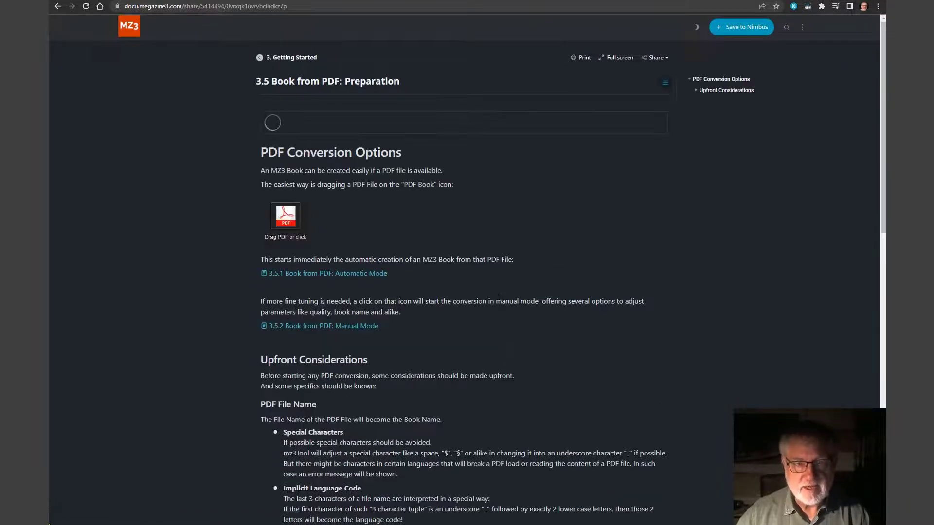
pyautogui.scroll(-4, 498, 298)
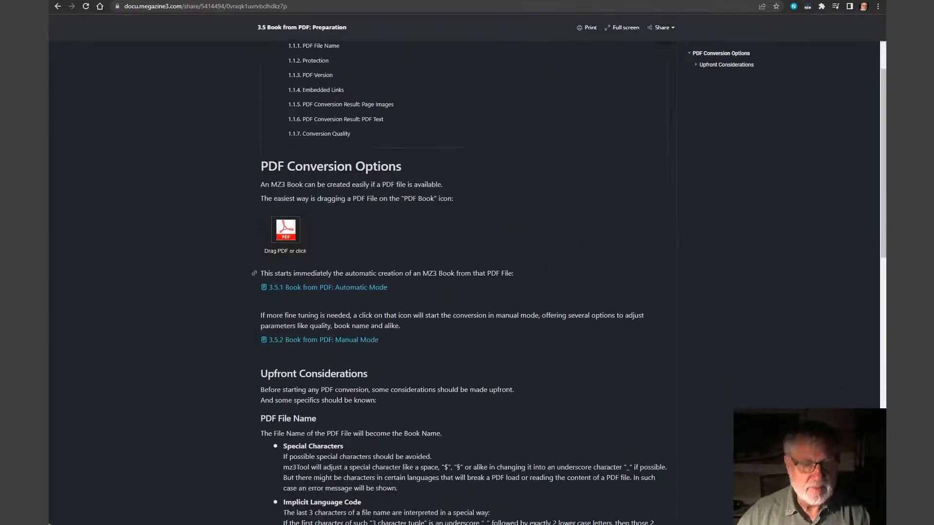
pyautogui.scroll(-8, 538, 293)
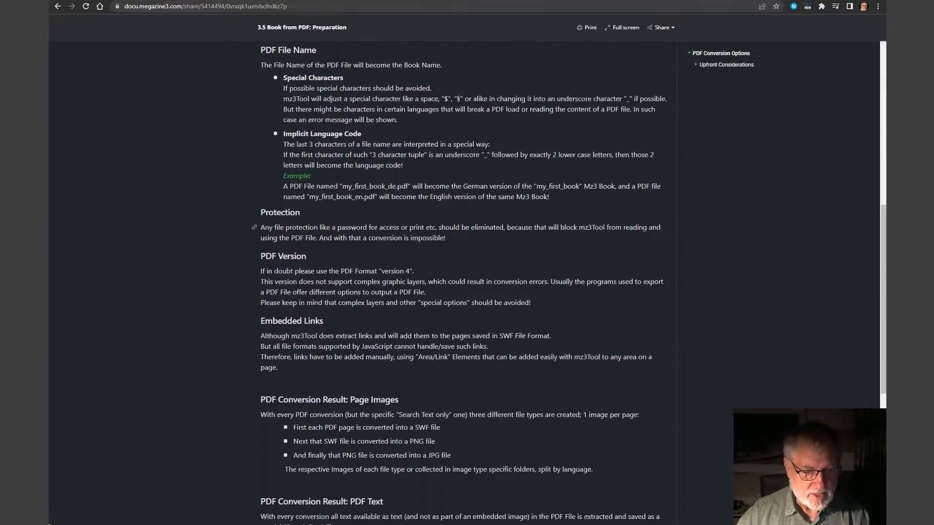
pyautogui.scroll(-5, 539, 303)
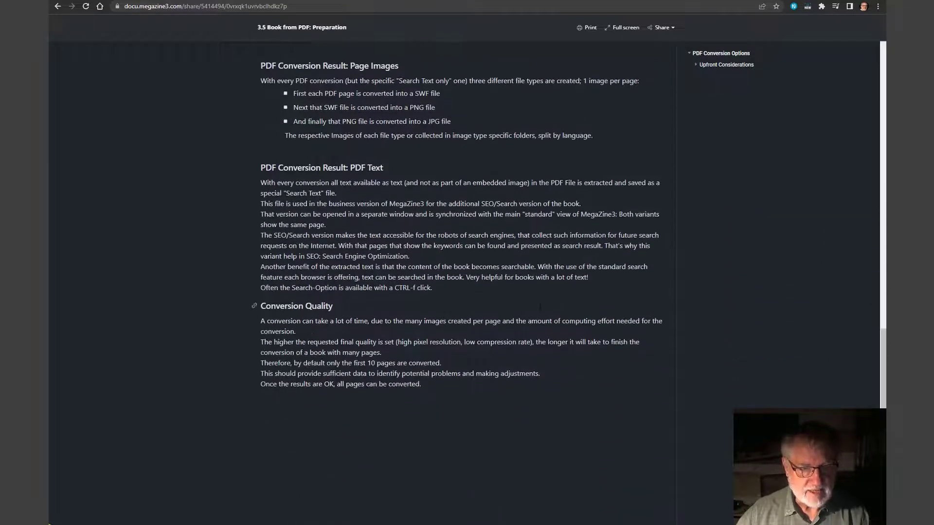
pyautogui.scroll(6, 540, 306)
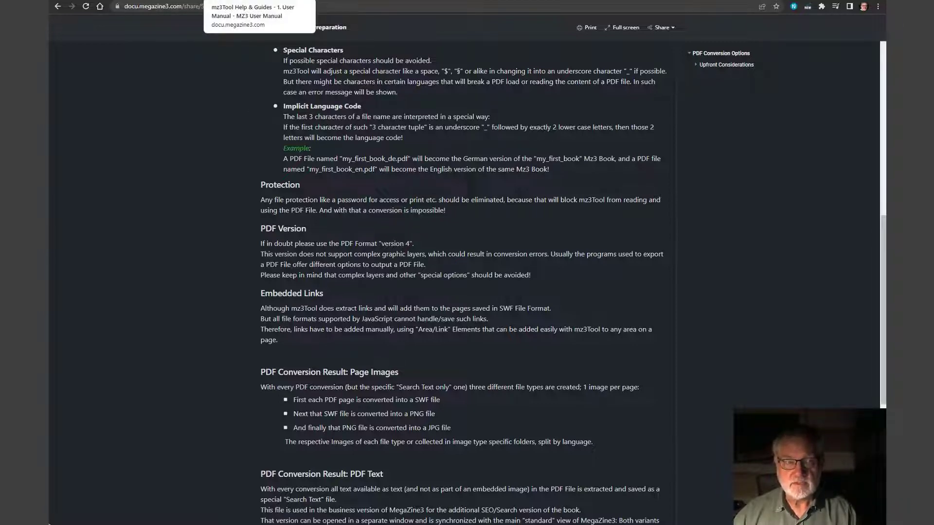
pyautogui.click(243, 1)
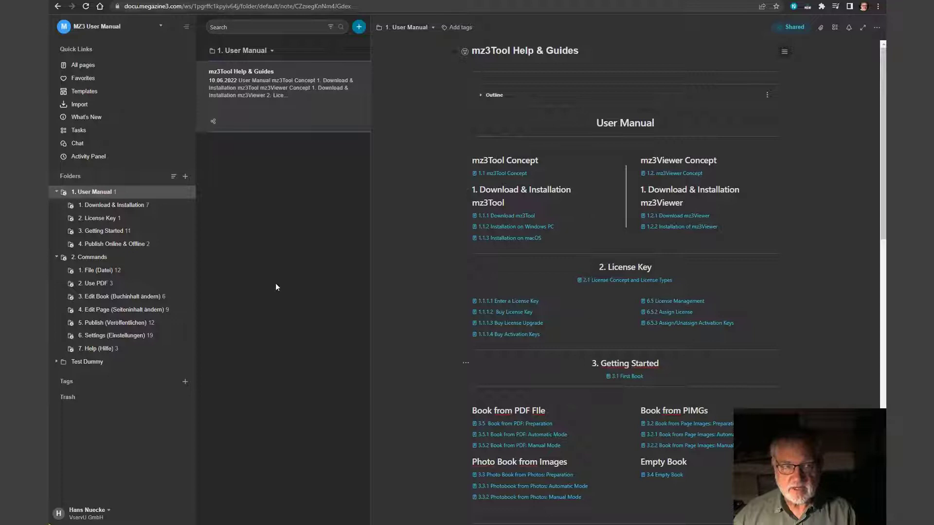
pyautogui.click(160, 27)
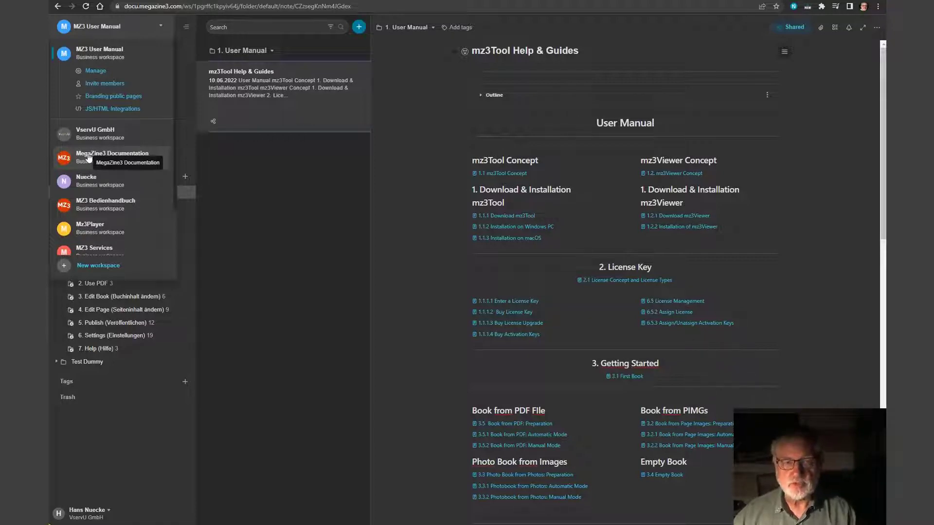
pyautogui.click(284, 184)
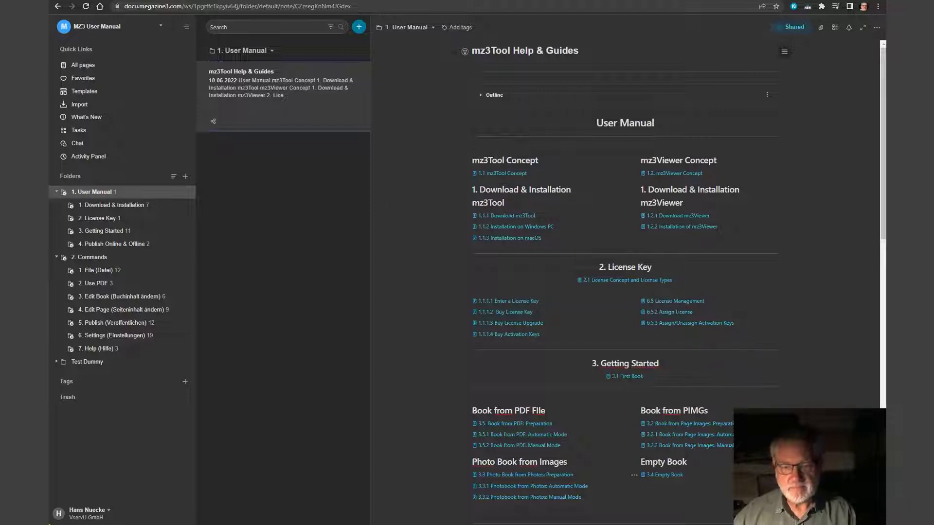
pyautogui.scroll(-7, 755, 292)
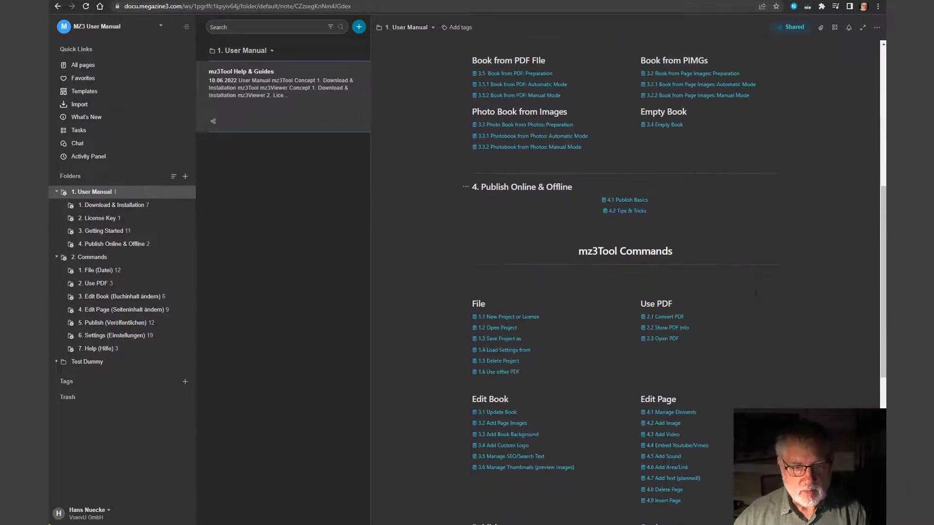
pyautogui.scroll(-5, 756, 292)
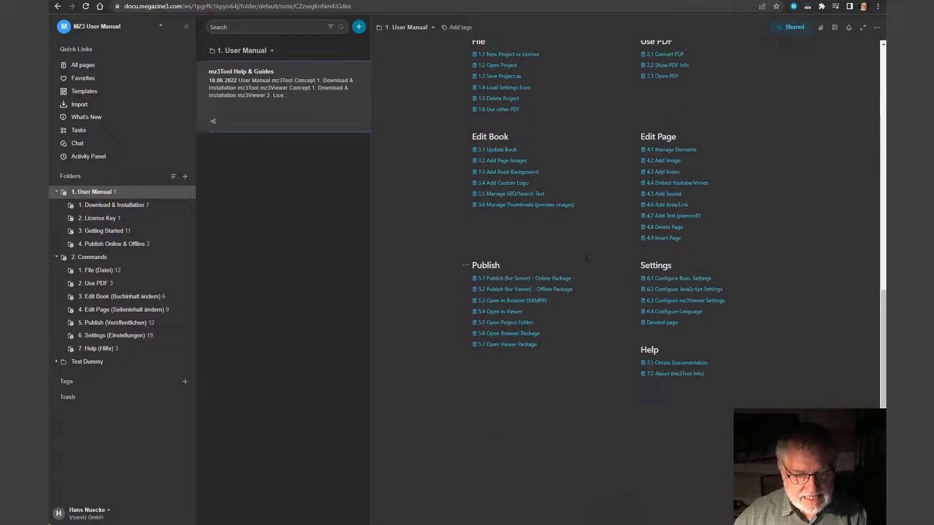
pyautogui.scroll(6, 593, 258)
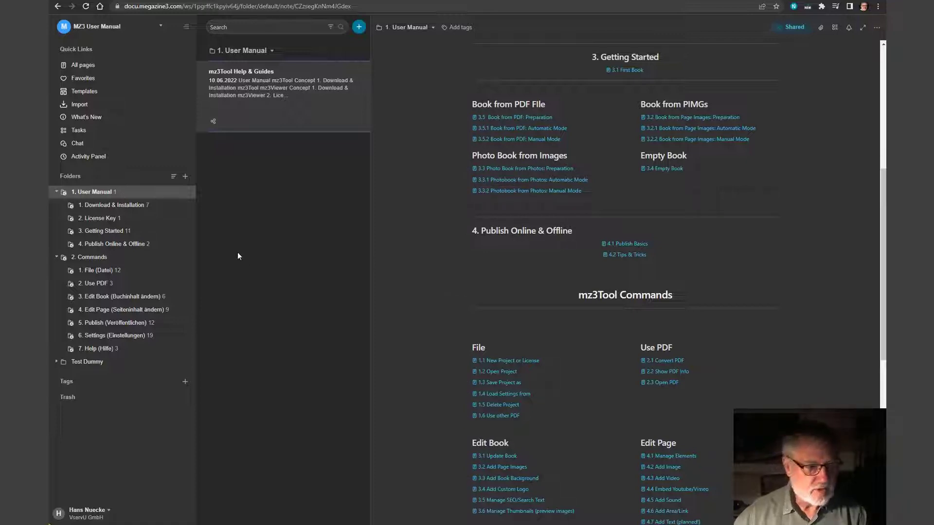
# Open the 1. Download & Installation chapter and look over its notes
pyautogui.click(127, 207)
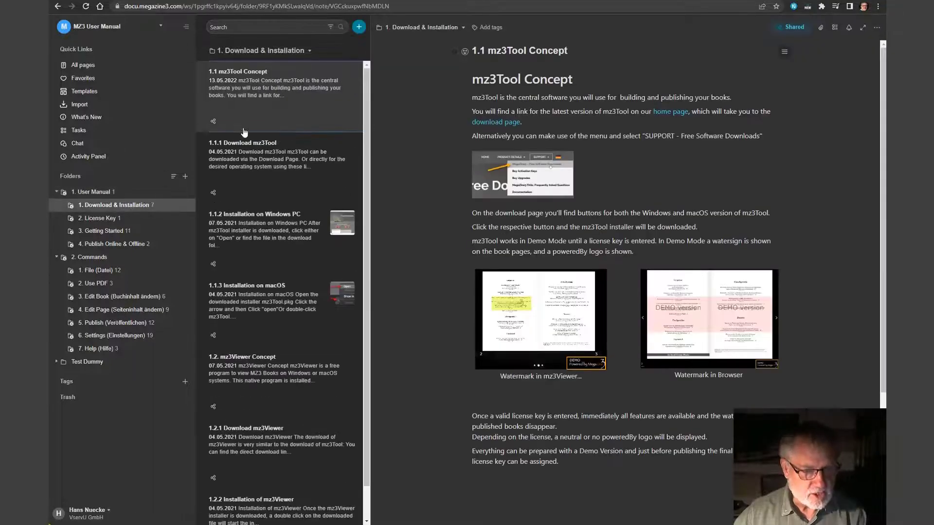
pyautogui.scroll(-1, 277, 311)
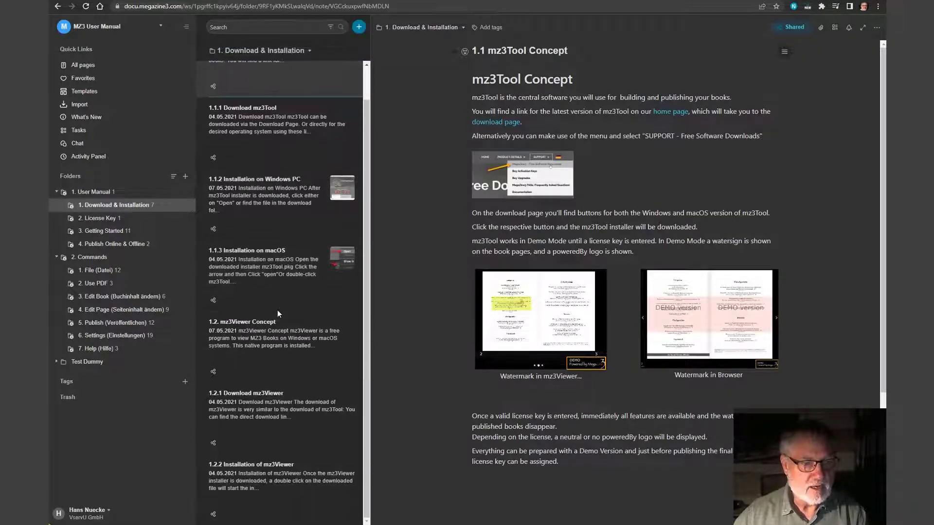
pyautogui.scroll(1, 271, 302)
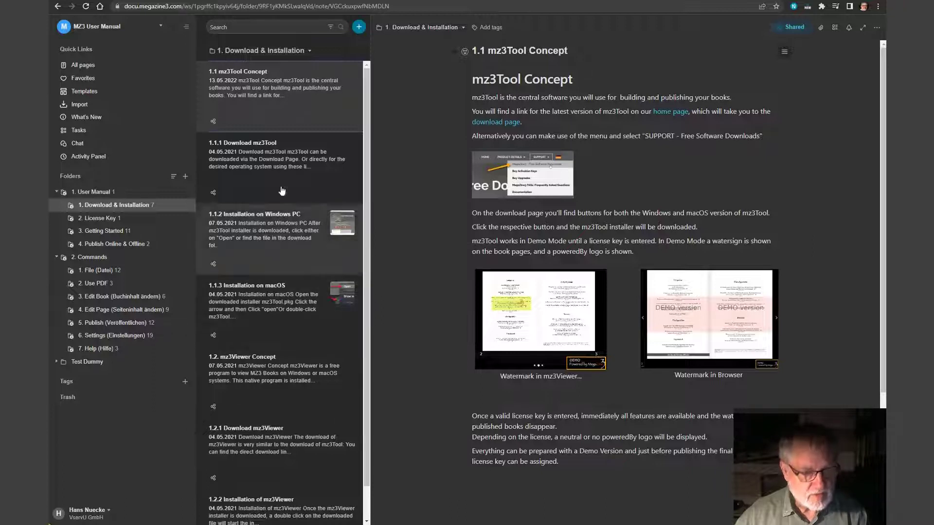
# Open the 1.1.1 note, then the 1.1.3 Installation on macOS note, and read down to its hints
pyautogui.click(275, 159)
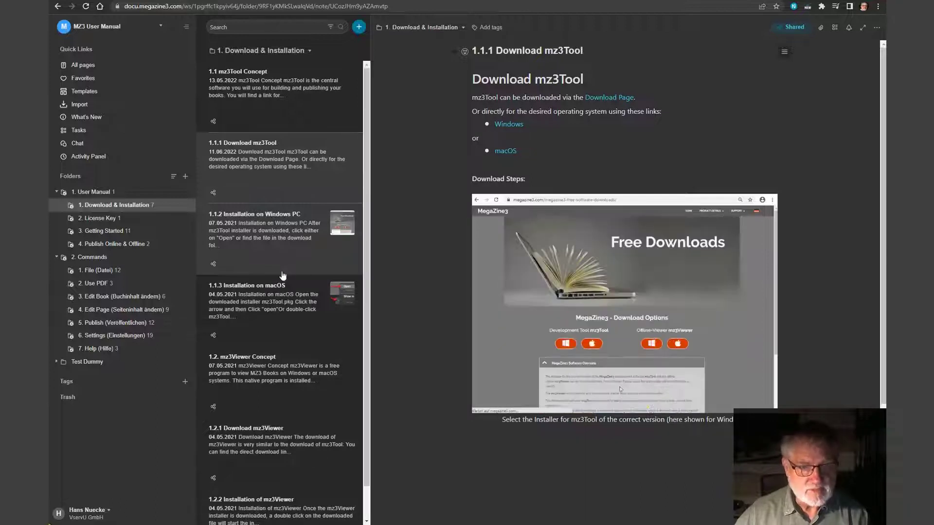
pyautogui.click(276, 304)
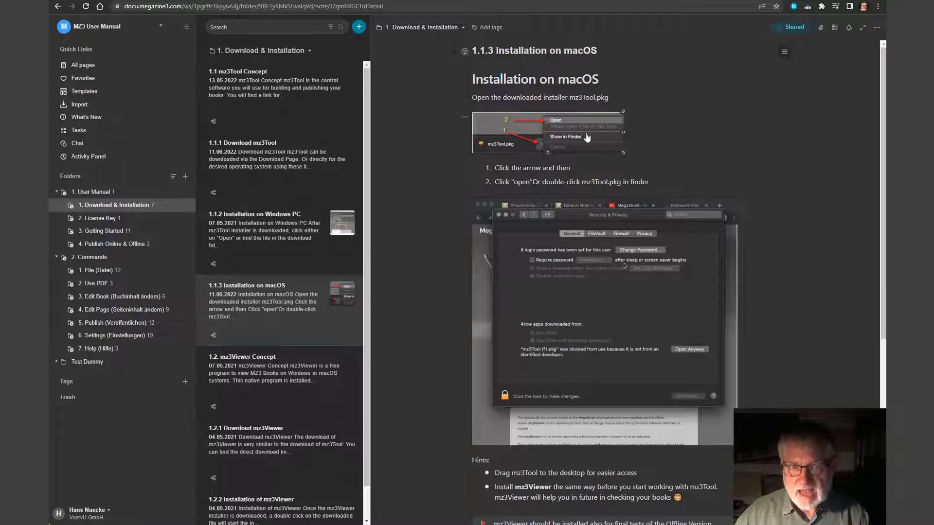
pyautogui.scroll(-3, 545, 373)
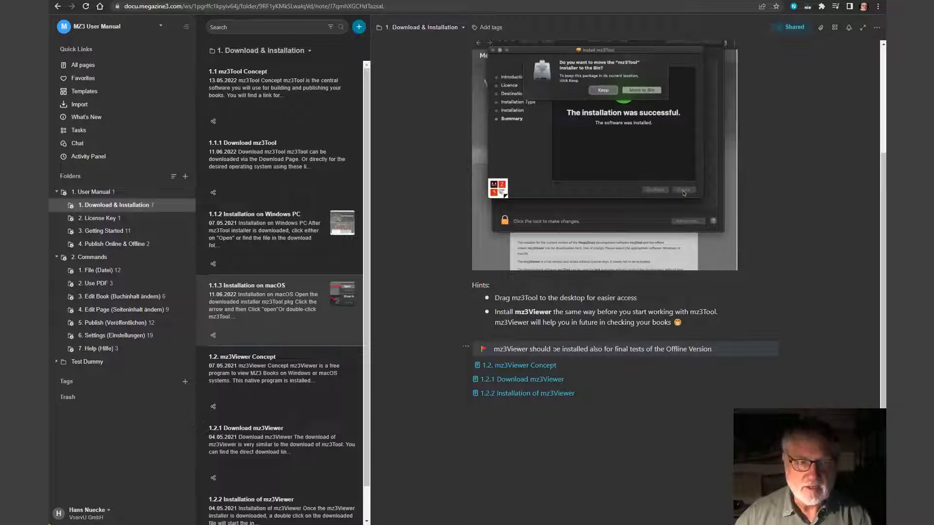
pyautogui.scroll(1, 584, 349)
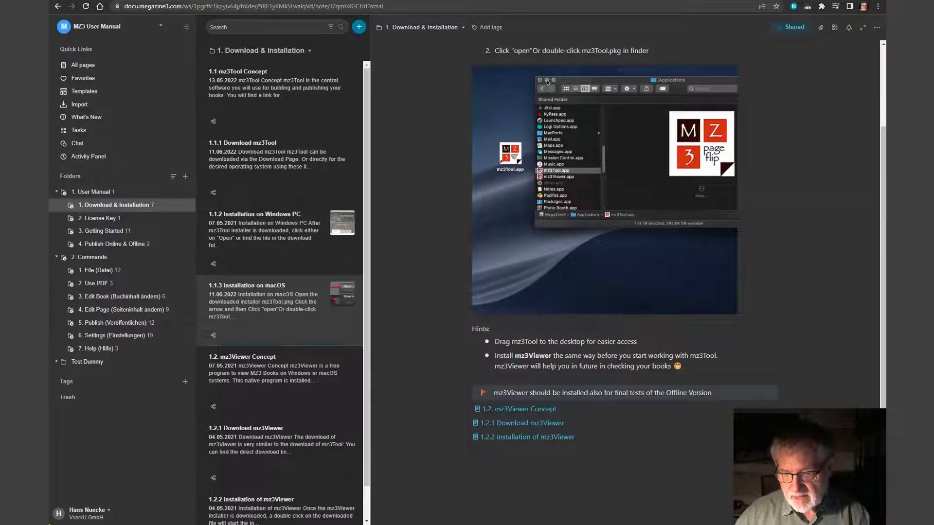
# Switch to mz3Tool and choose New Project or License from the File menu
pyautogui.hotkey('alt', 'Tab')
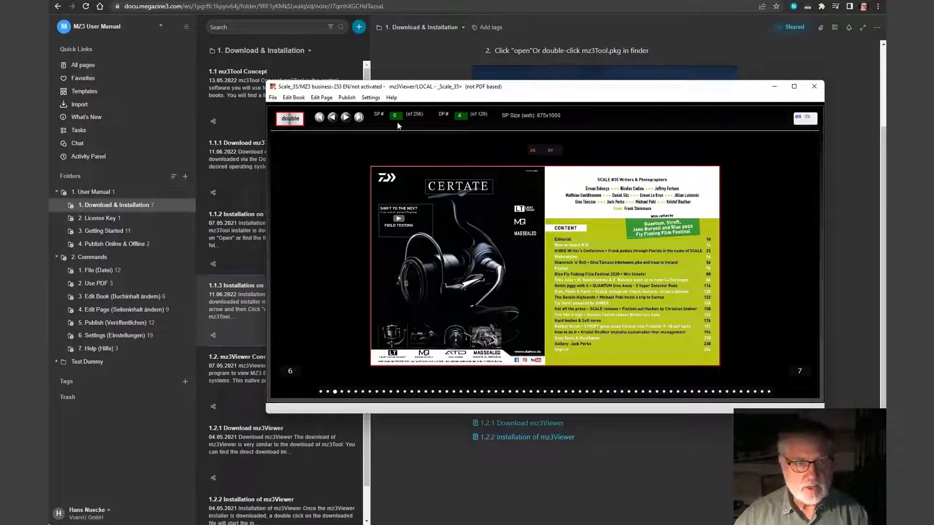
pyautogui.click(273, 97)
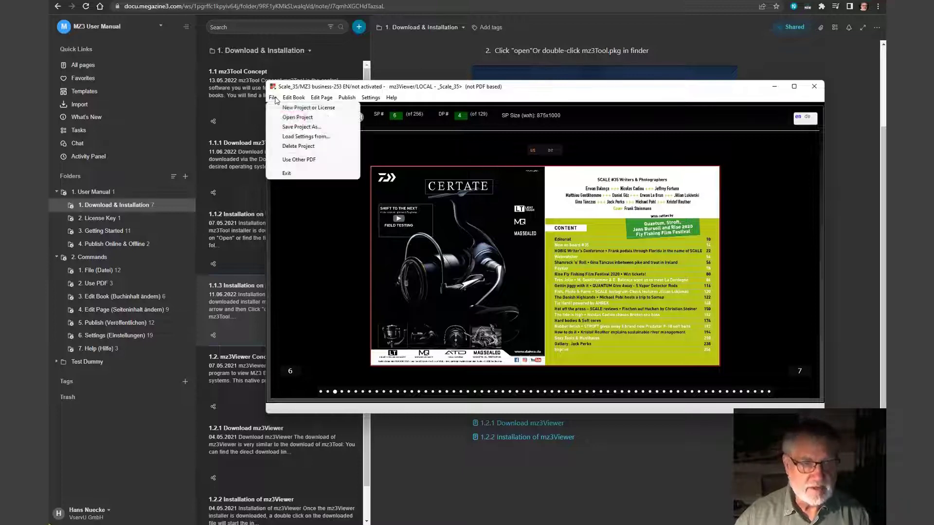
pyautogui.click(281, 109)
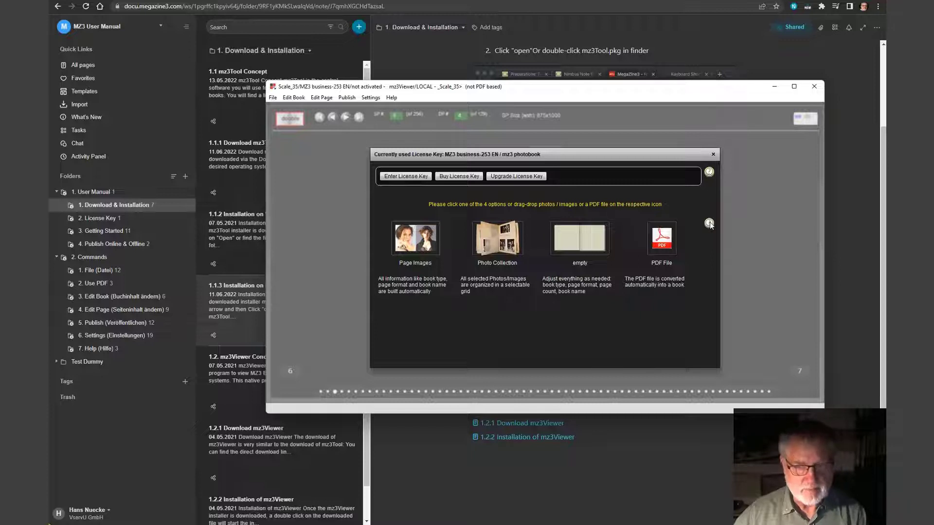
# Read the 3.1 First Book help page from the New Project dialog, then return to the Installation on macOS note
pyautogui.click(709, 224)
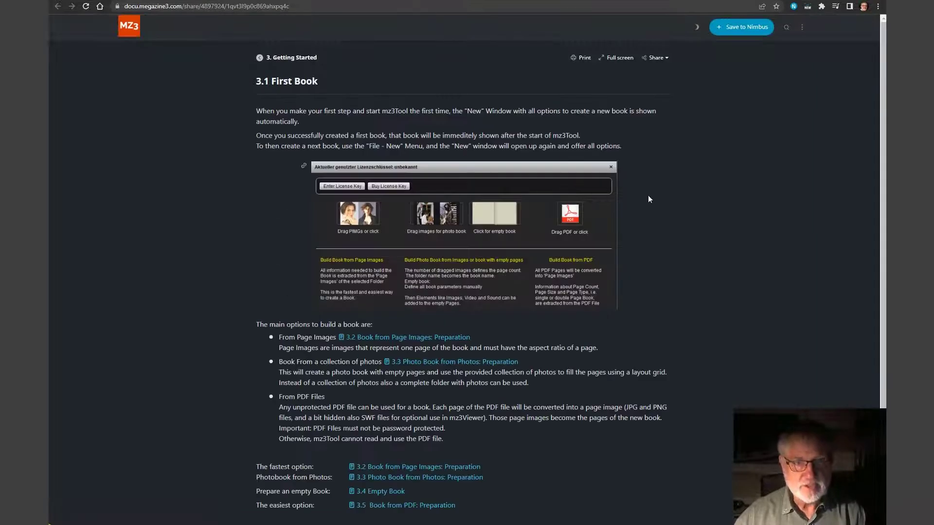
pyautogui.scroll(-2, 650, 197)
pyautogui.scroll(2, 655, 220)
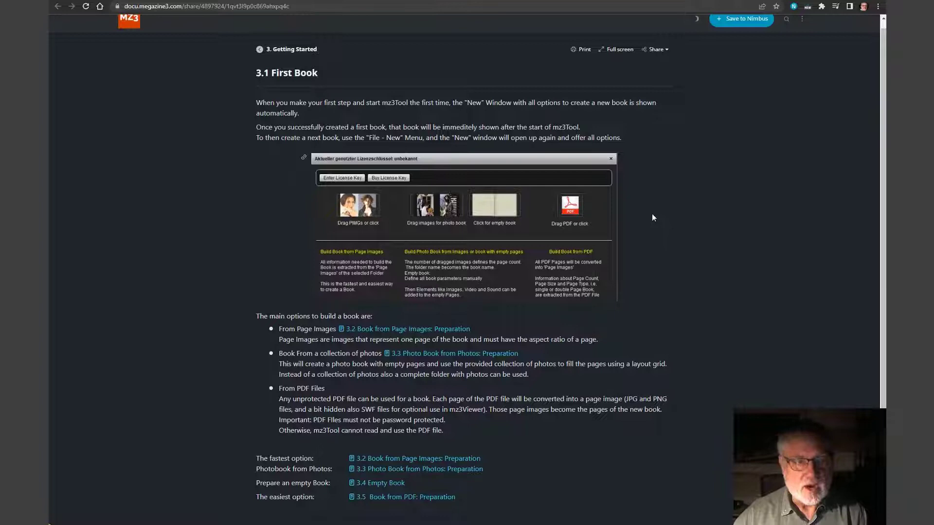
pyautogui.hotkey('ctrl', 'Tab')
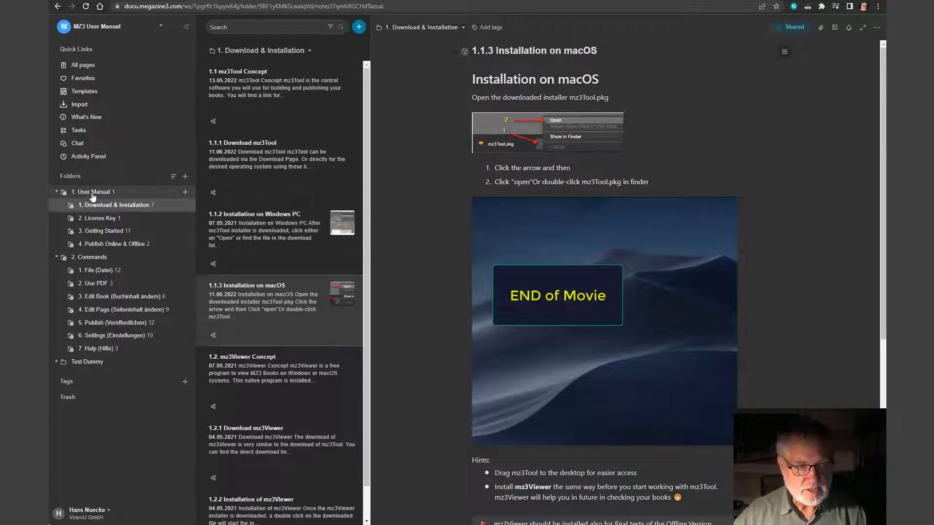
# Browse the 1. User Manual overview and 3. Edit Book, then reread the overview's command index
pyautogui.click(93, 192)
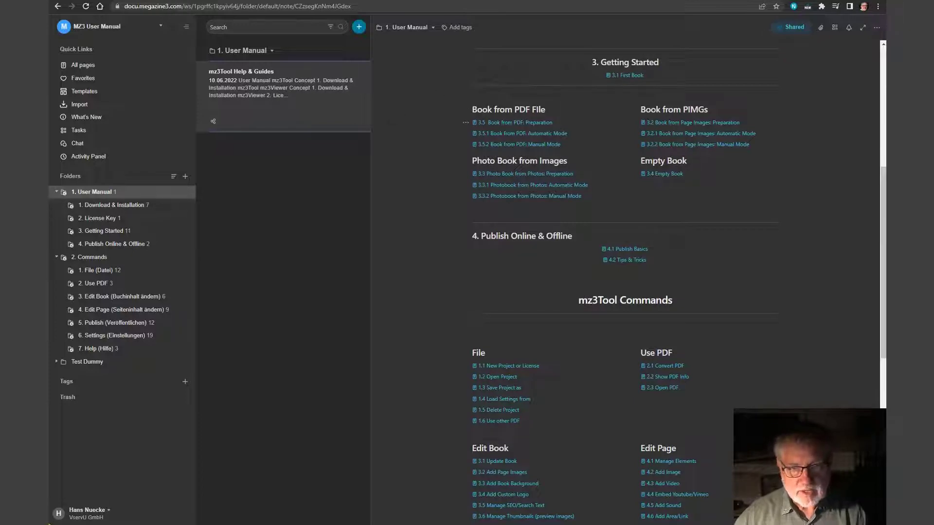
pyautogui.scroll(-1, 742, 277)
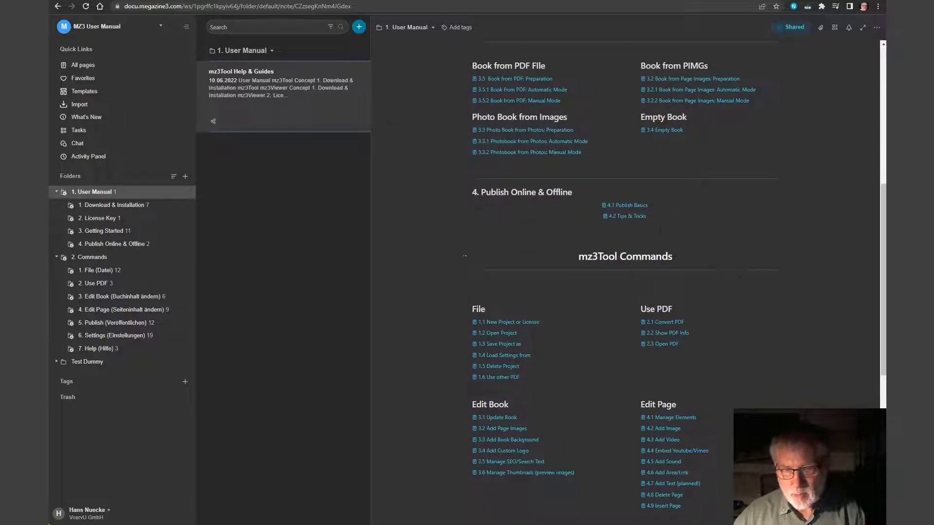
pyautogui.scroll(-2, 703, 296)
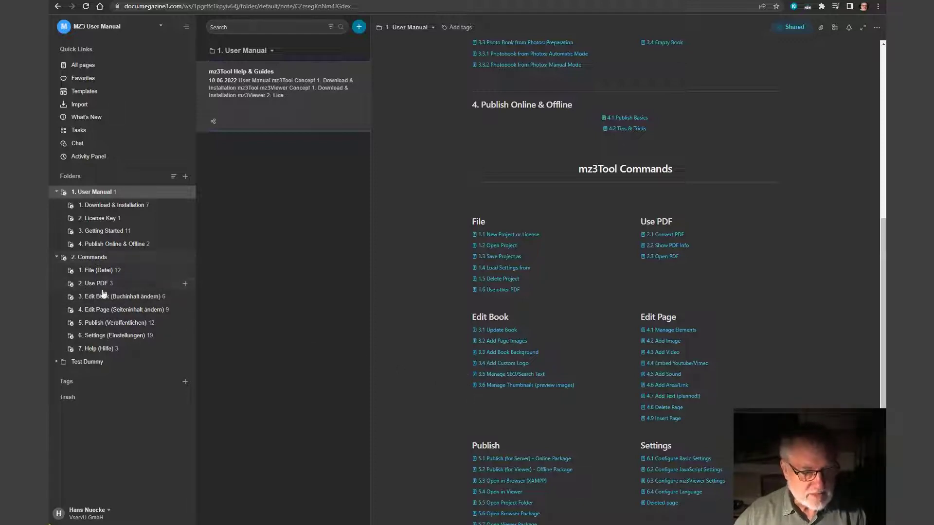
pyautogui.click(122, 301)
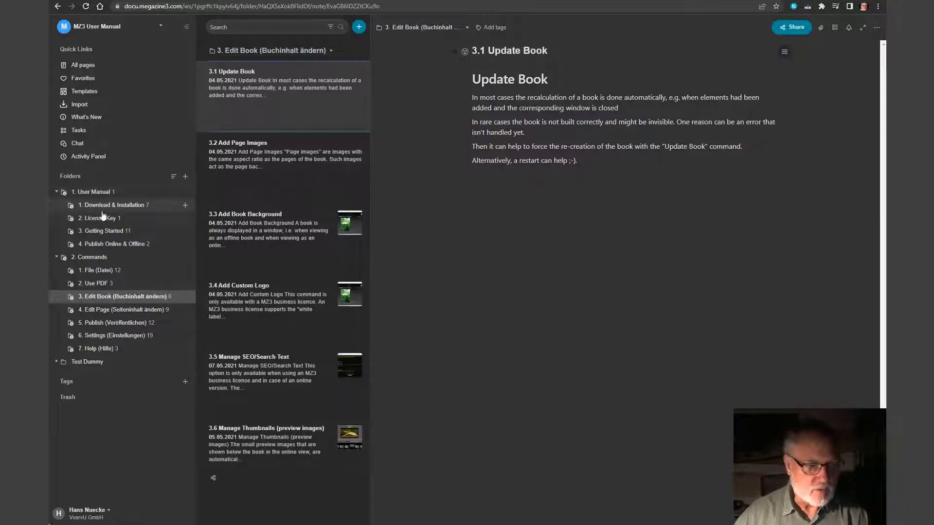
pyautogui.click(98, 195)
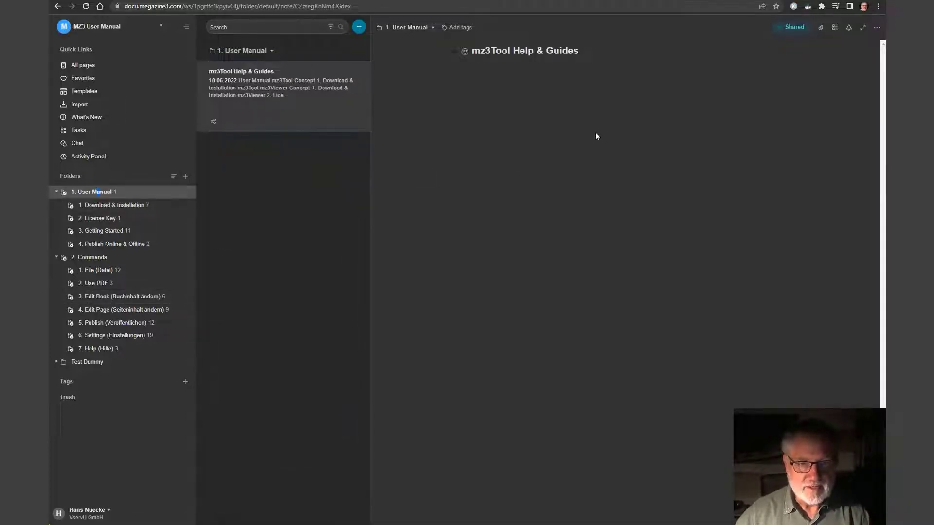
pyautogui.scroll(-10, 613, 146)
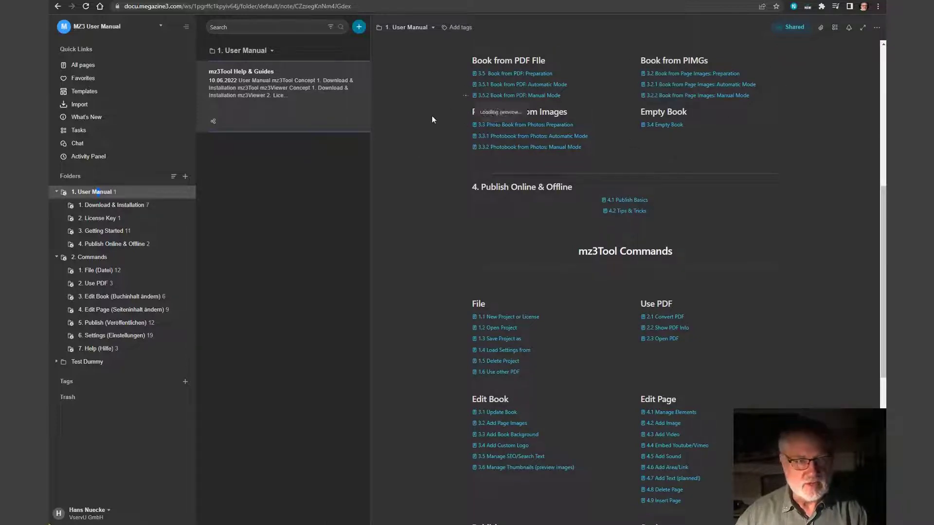
pyautogui.scroll(-5, 662, 317)
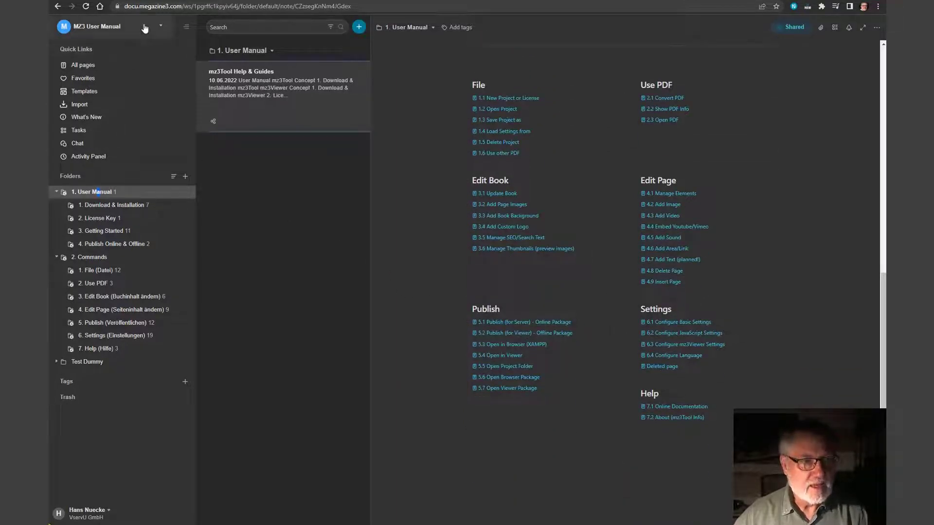
# Show the workspace dropdown list at the top left
pyautogui.click(160, 26)
pyautogui.click(324, 249)
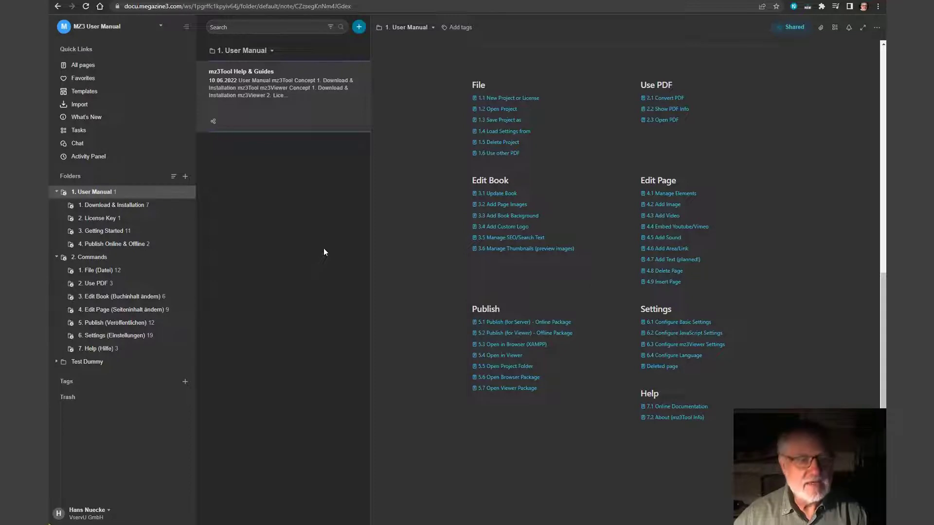
pyautogui.click(161, 26)
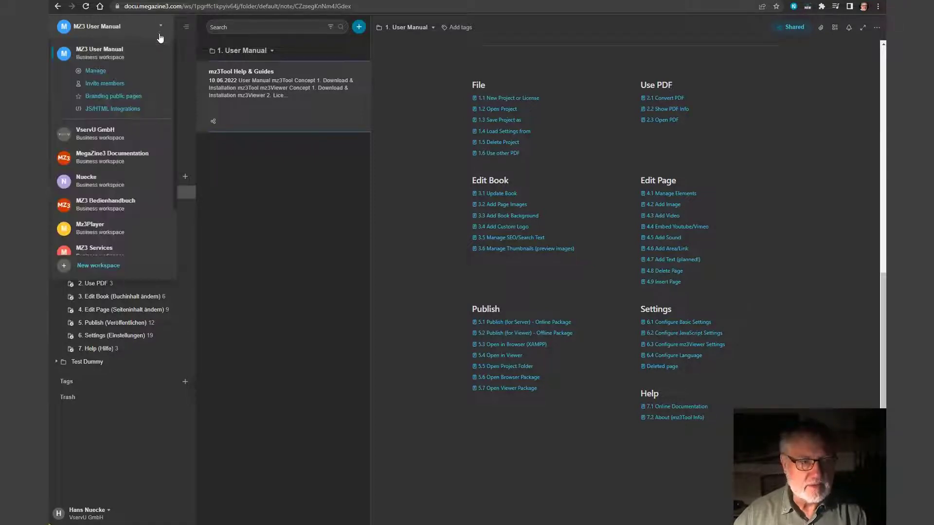
# Switch to MZ3 Bedienhandbuch and read the 1. Bedienhandbuch overview down to Kommandos
pyautogui.click(124, 202)
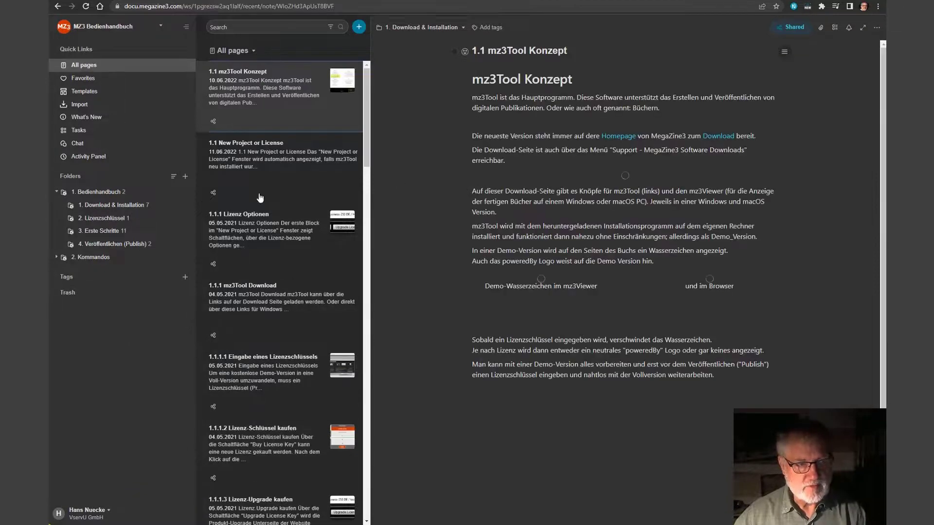
pyautogui.click(104, 194)
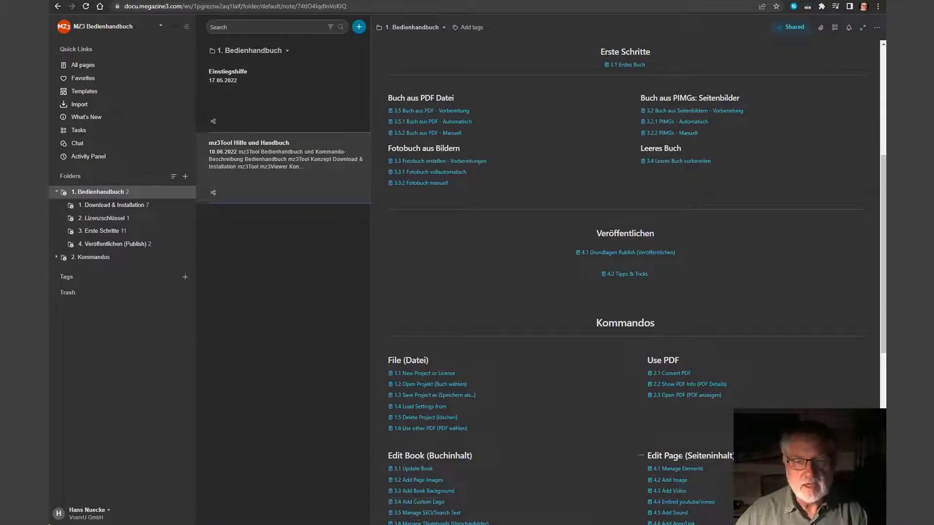
pyautogui.scroll(-3, 628, 292)
pyautogui.scroll(-1, 628, 292)
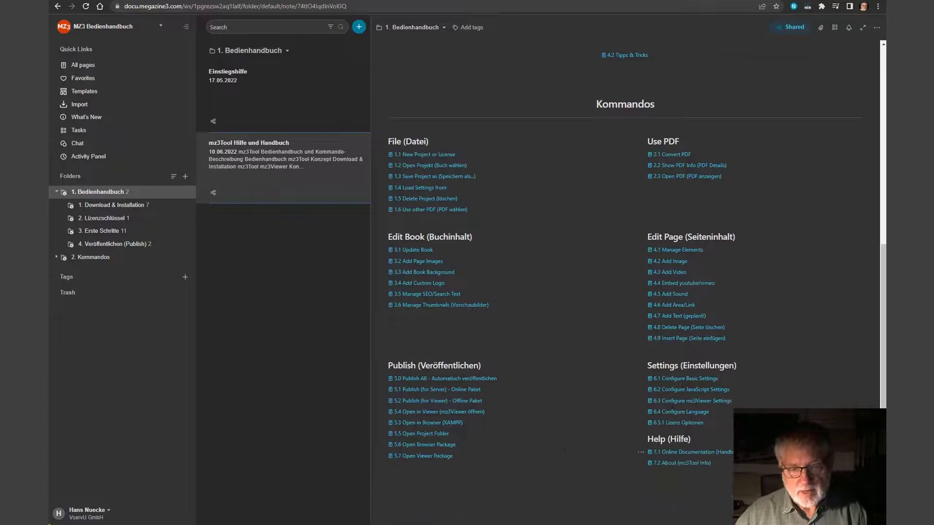